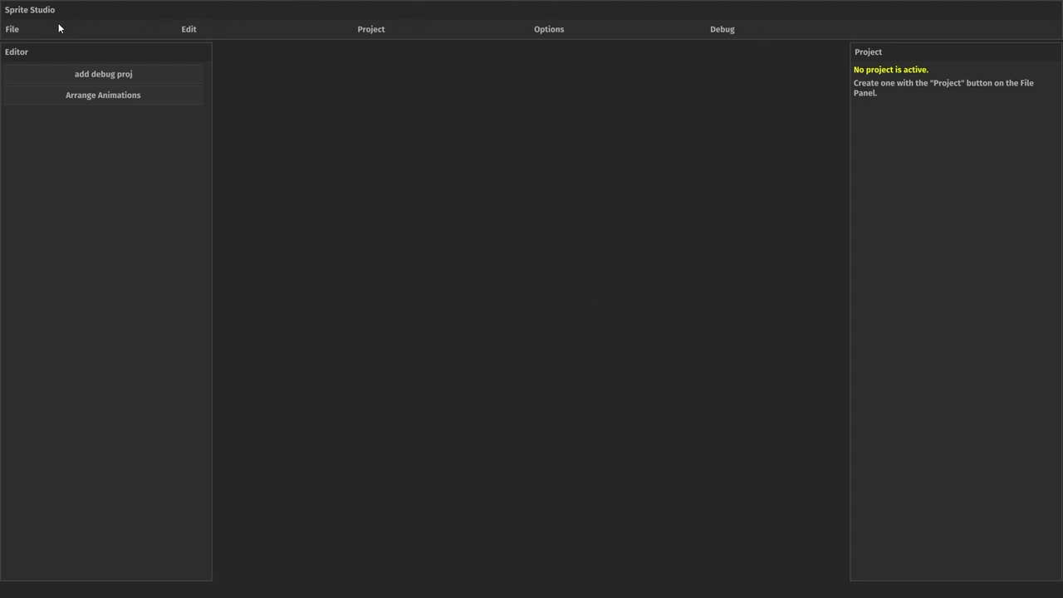
# Step: Load the Throwing Axe Spin.ctsp project from the Load Project dialog
pyautogui.click(17, 33)
pyautogui.click(29, 54)
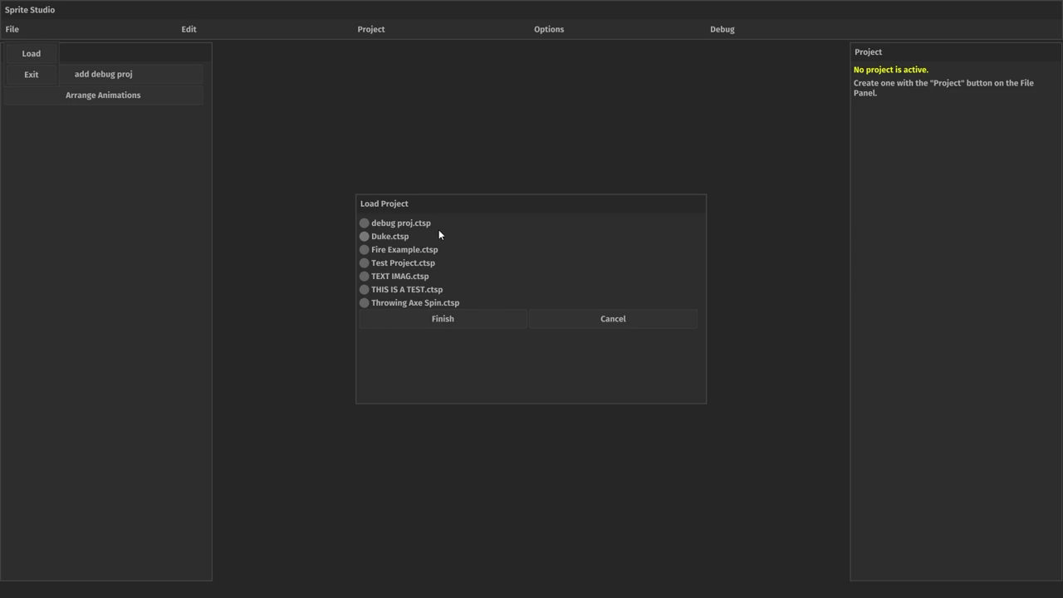
pyautogui.click(419, 302)
pyautogui.click(453, 322)
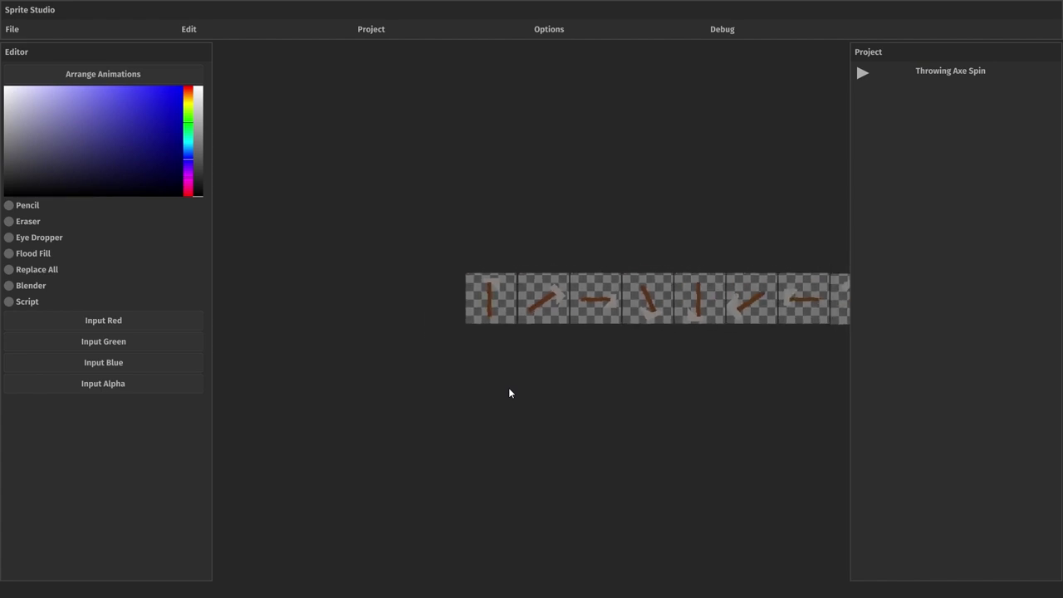
# Step: Add a new 400 x 400 artboard to the project
pyautogui.scroll(1, 531, 390)
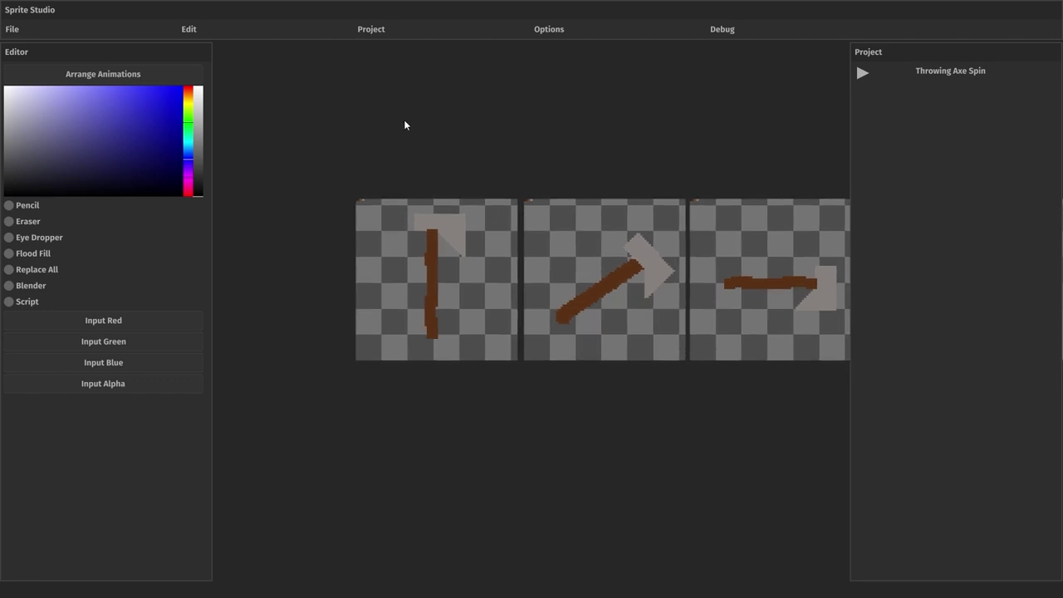
pyautogui.click(377, 32)
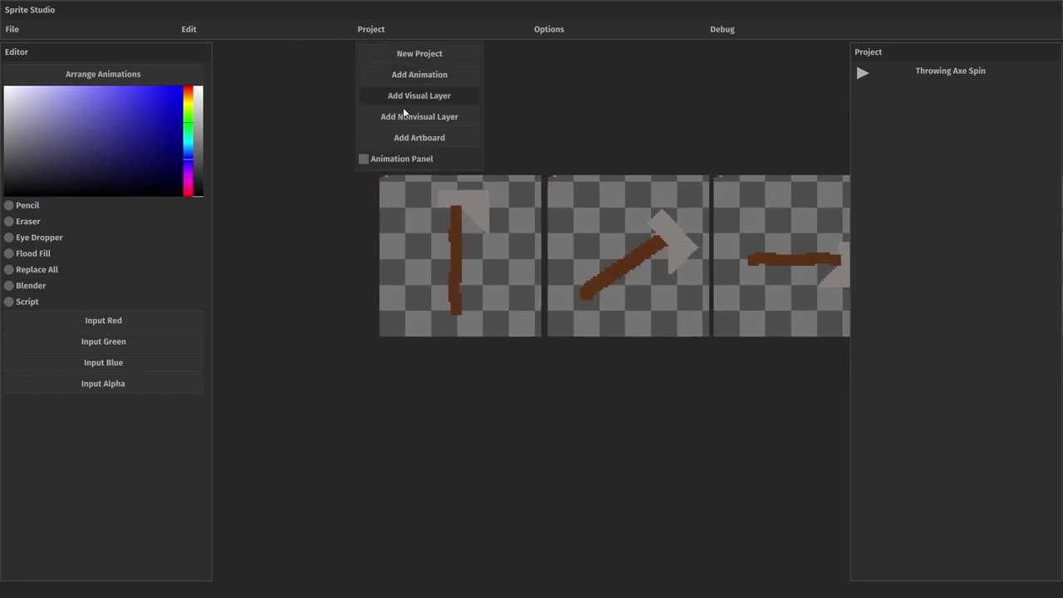
pyautogui.click(466, 141)
pyautogui.click(572, 260)
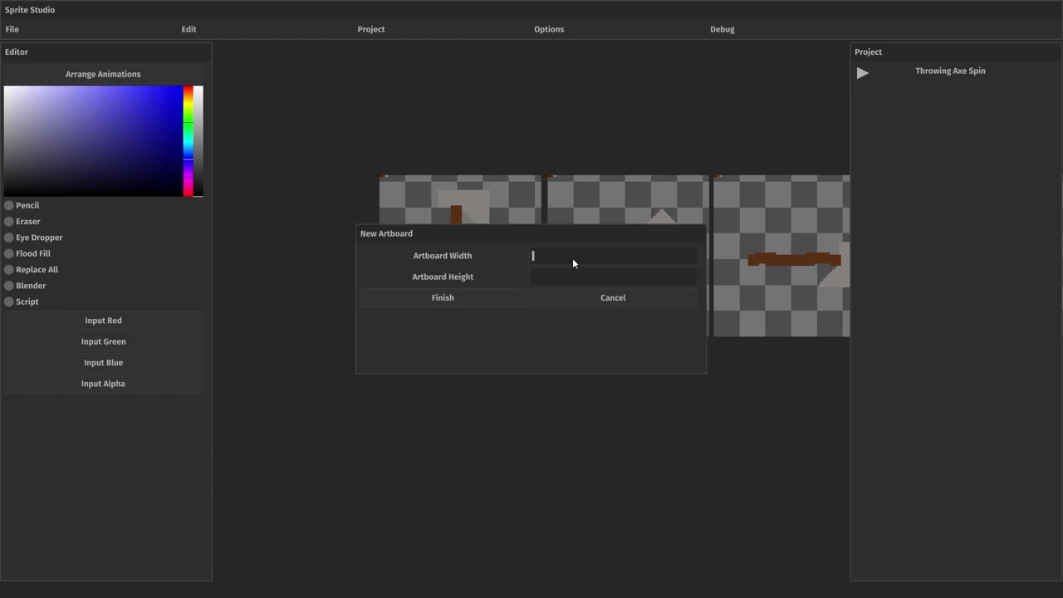
pyautogui.write('400')
pyautogui.click(565, 274)
pyautogui.write('400')
pyautogui.click(484, 300)
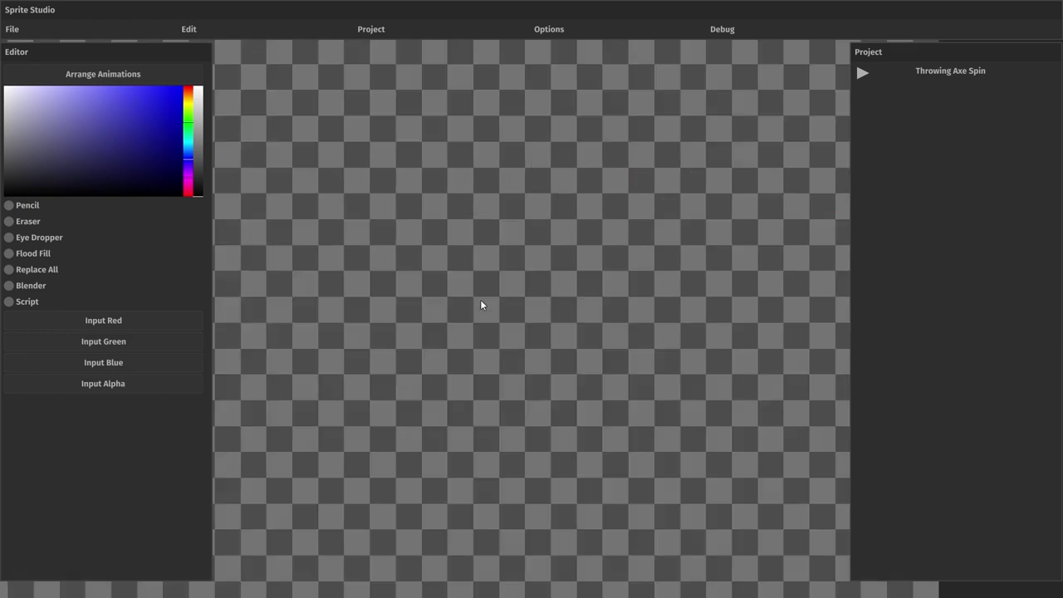
# Step: Save a copy of the project under the name 'save as'
pyautogui.scroll(-2, 481, 337)
pyautogui.scroll(-2, 474, 337)
pyautogui.scroll(-2, 482, 268)
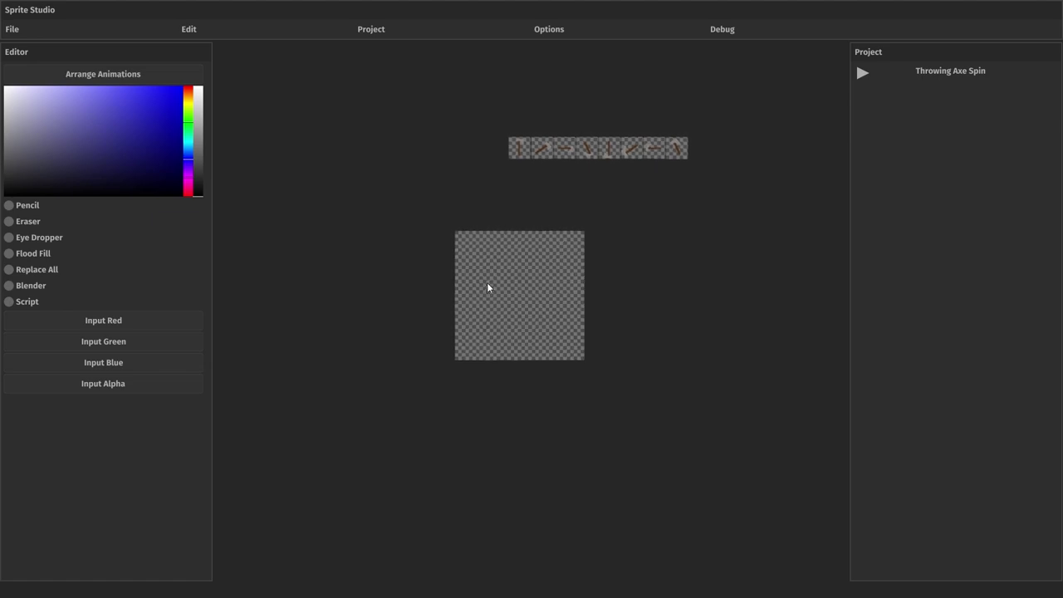
pyautogui.click(14, 33)
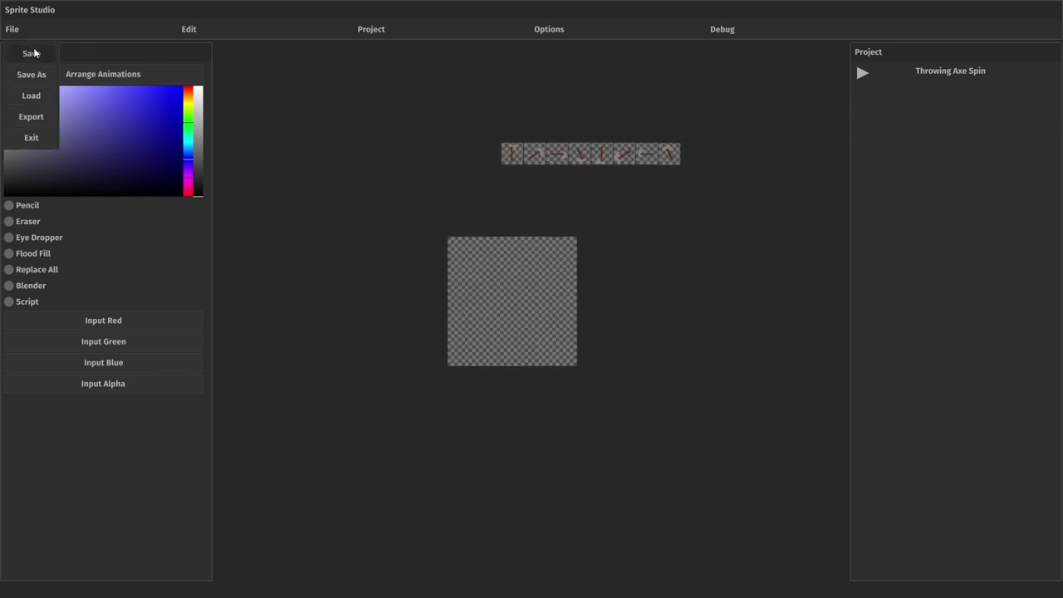
pyautogui.click(35, 74)
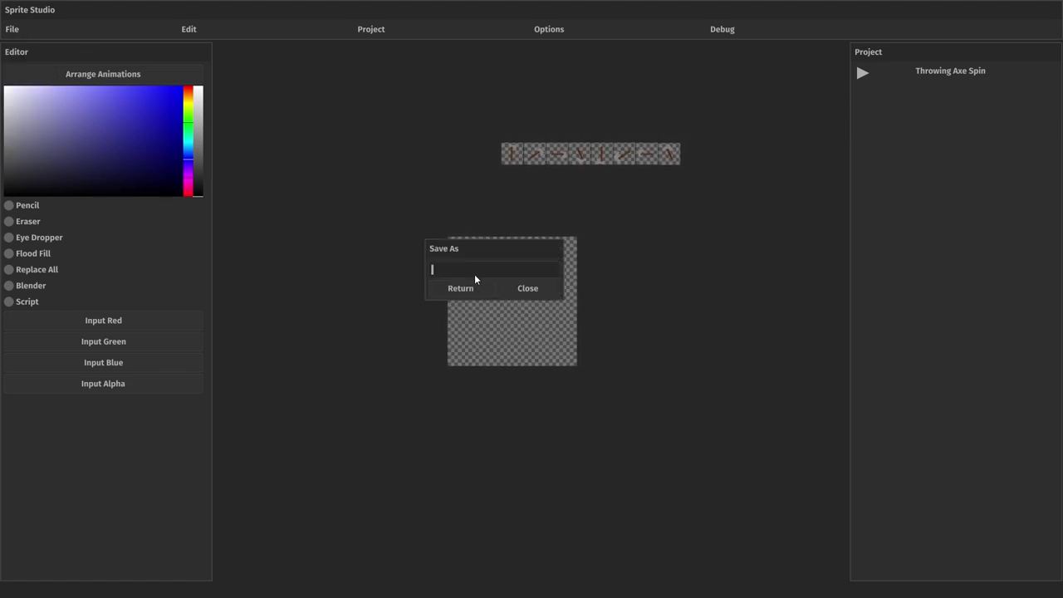
pyautogui.write('save sp')
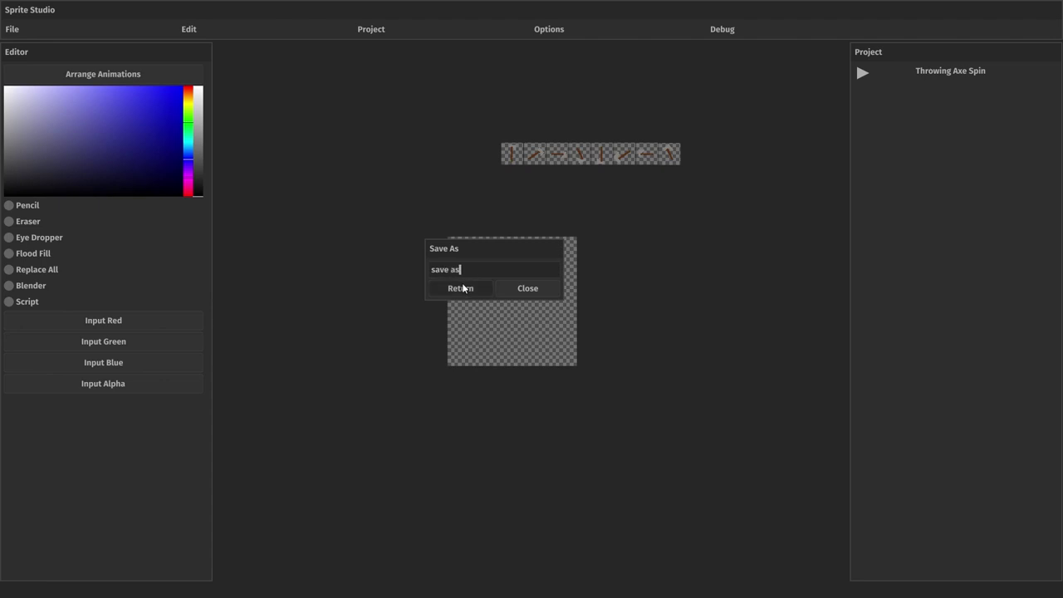
pyautogui.click(464, 287)
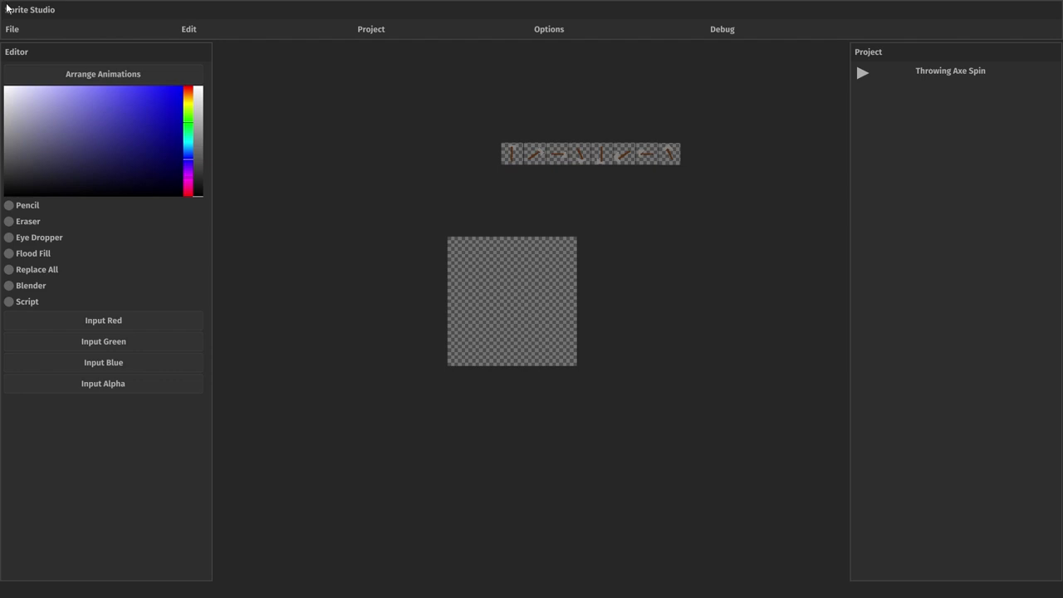
# Step: Exit Sprite Studio and relaunch it with Eclipse's Run button
pyautogui.click(10, 33)
pyautogui.click(50, 141)
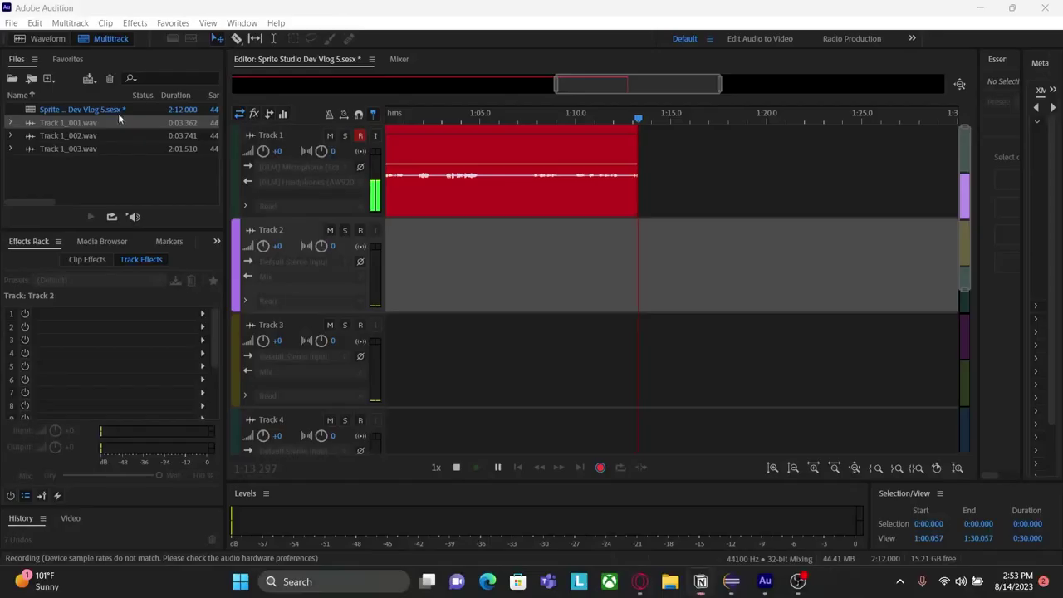
pyautogui.hotkey('alt', 'Tab')
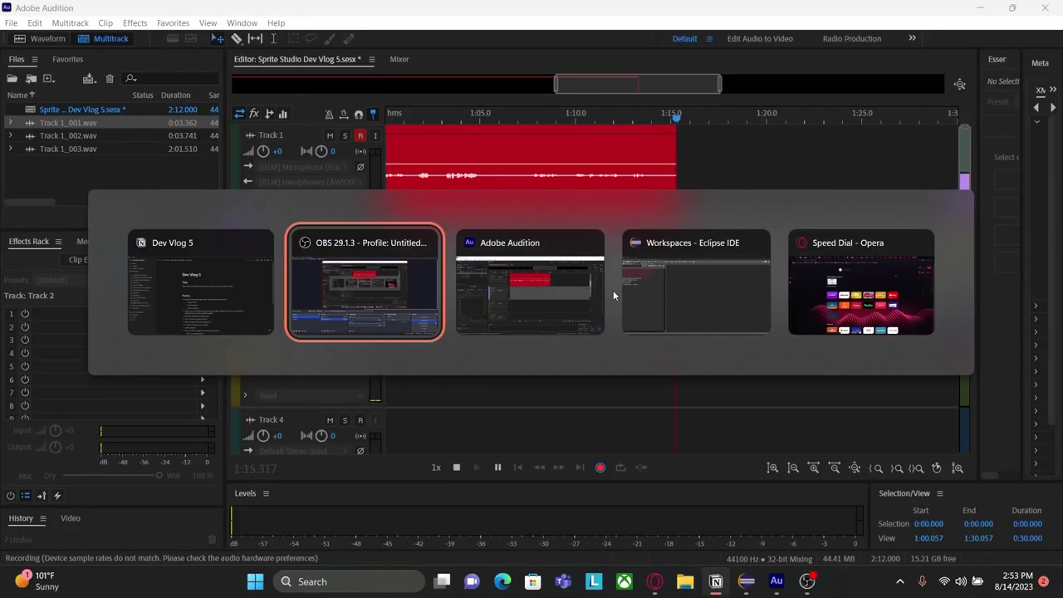
pyautogui.click(678, 293)
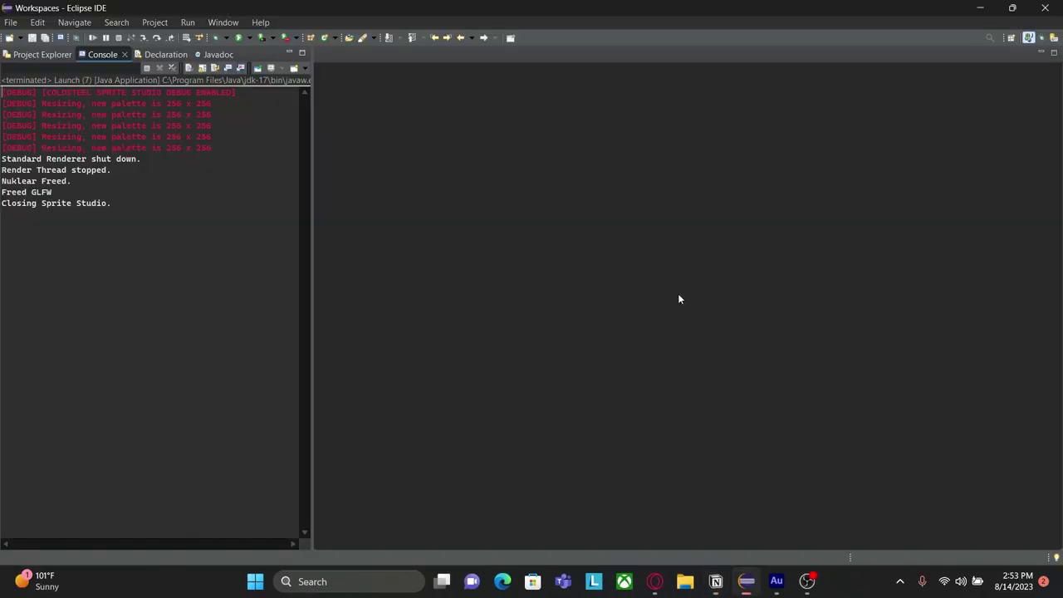
pyautogui.click(240, 39)
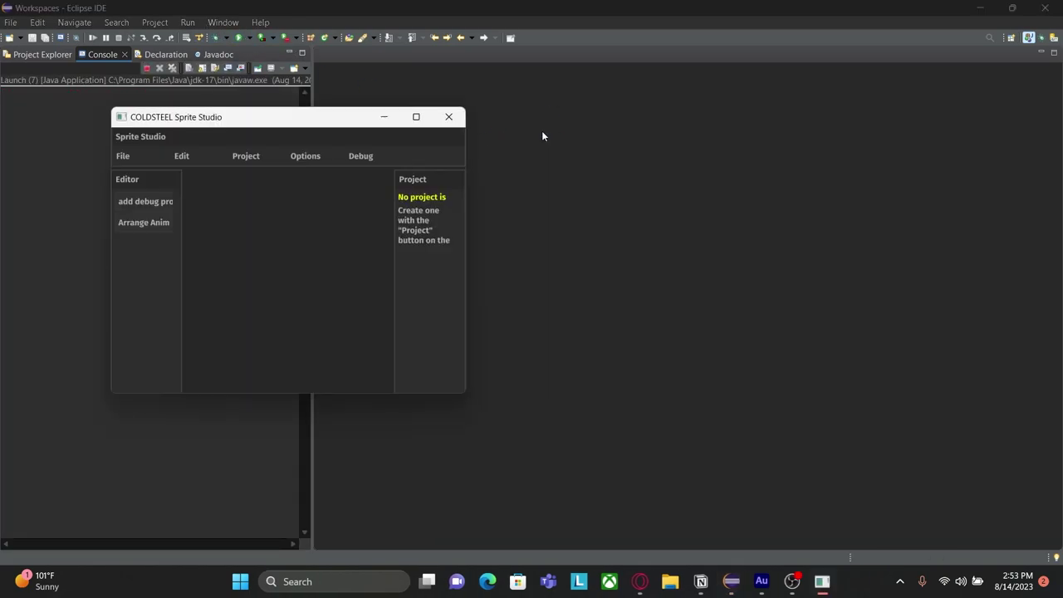
# Step: Load the save as.ctsp project to check the saved copy
pyautogui.click(12, 29)
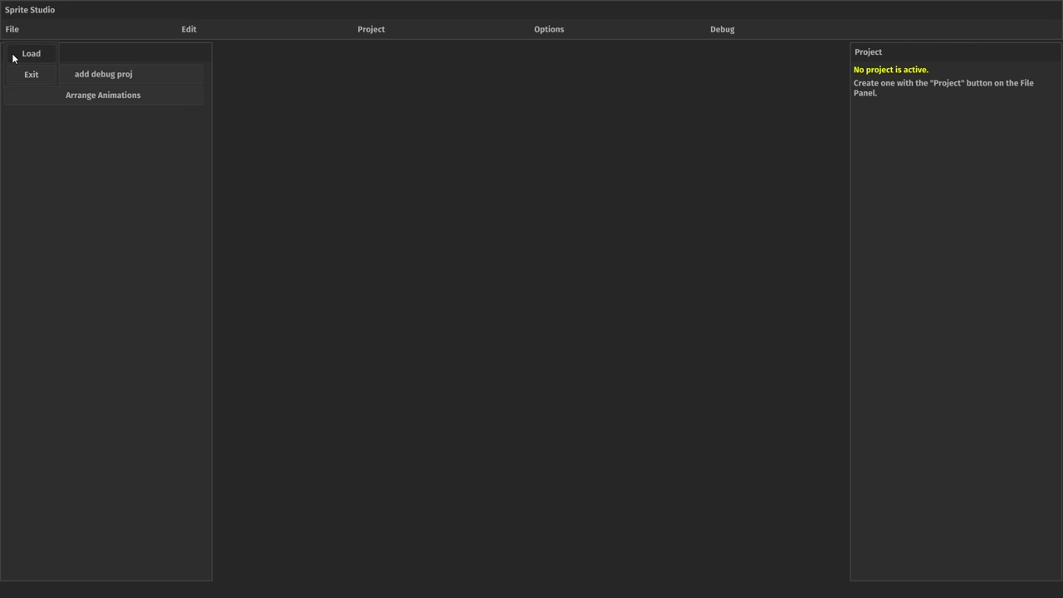
pyautogui.click(29, 55)
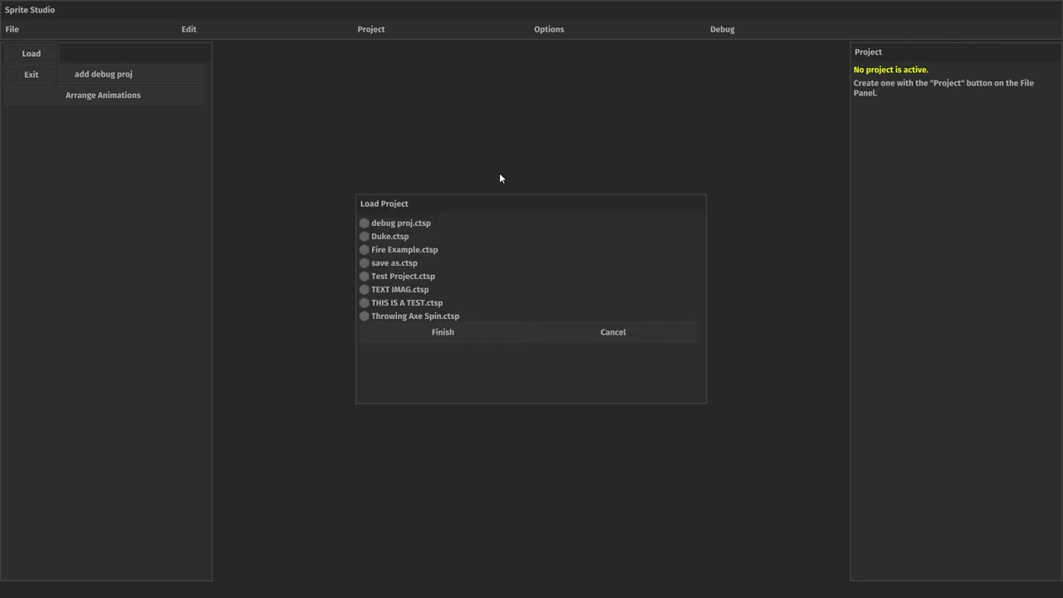
pyautogui.click(396, 264)
pyautogui.click(453, 332)
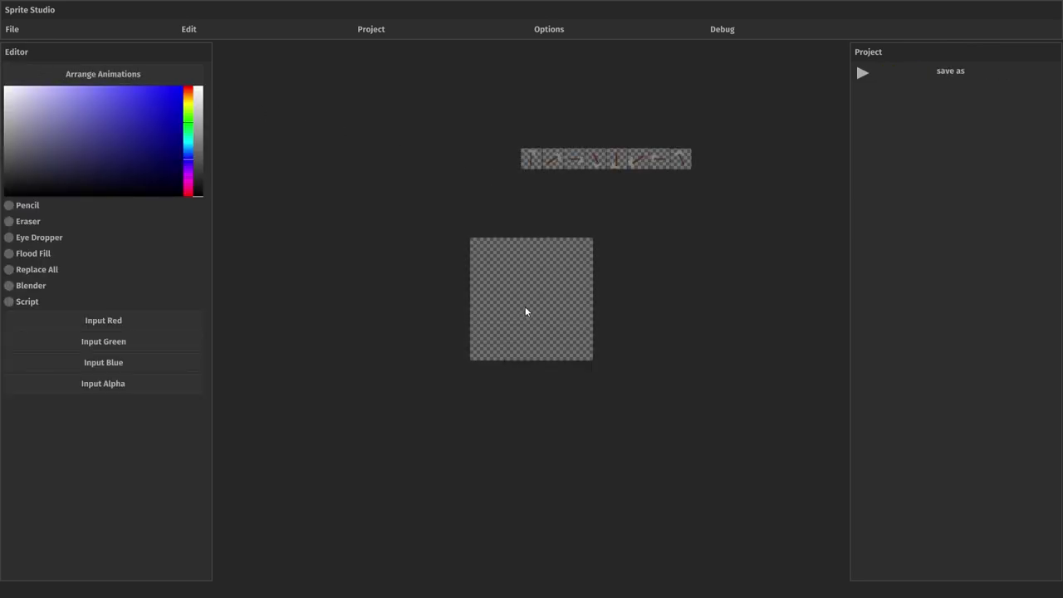
# Step: Reload the Throwing Axe Spin.ctsp project
pyautogui.click(12, 30)
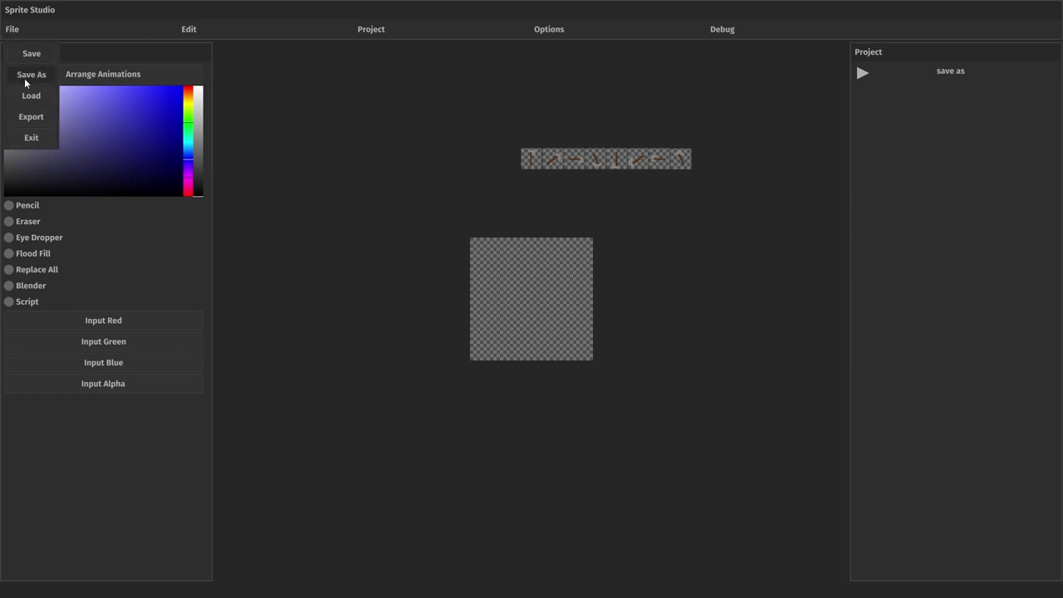
pyautogui.click(49, 103)
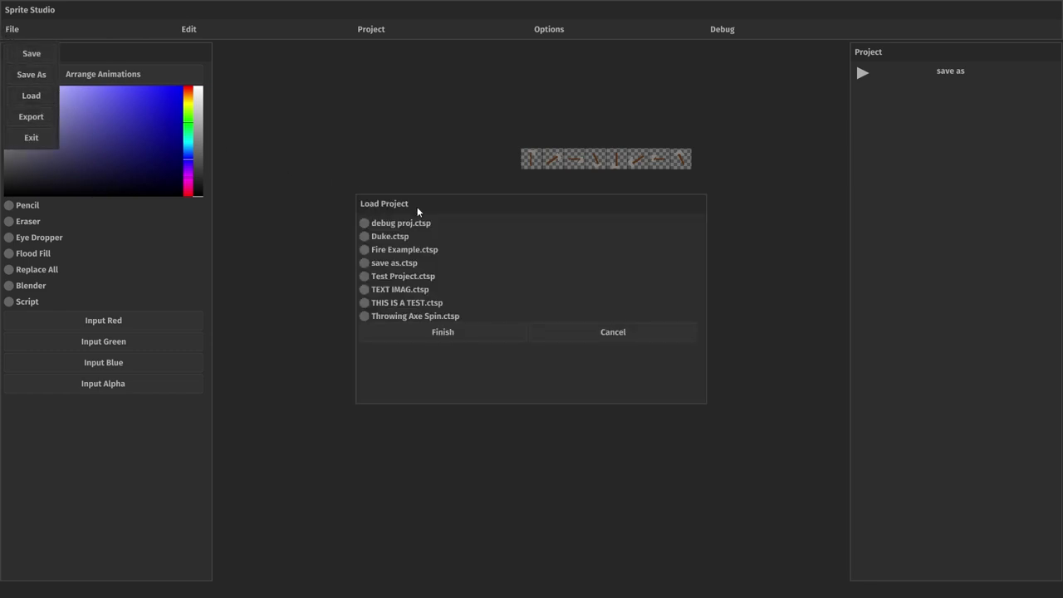
pyautogui.click(400, 319)
pyautogui.click(403, 330)
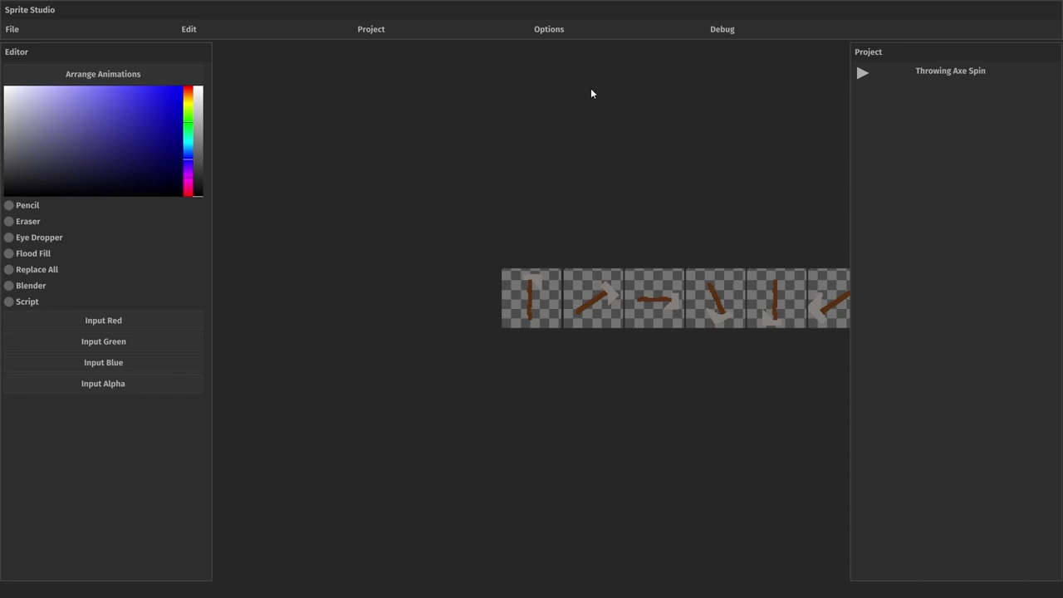
# Step: Open the Exporter and drag it toward the upper left of the screen
pyautogui.click(10, 30)
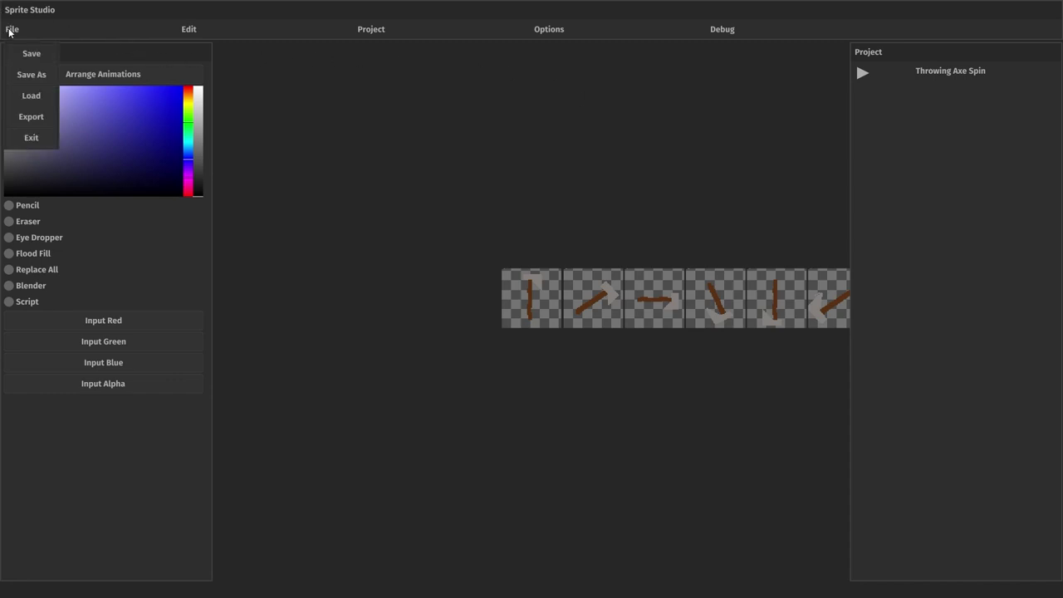
pyautogui.click(31, 116)
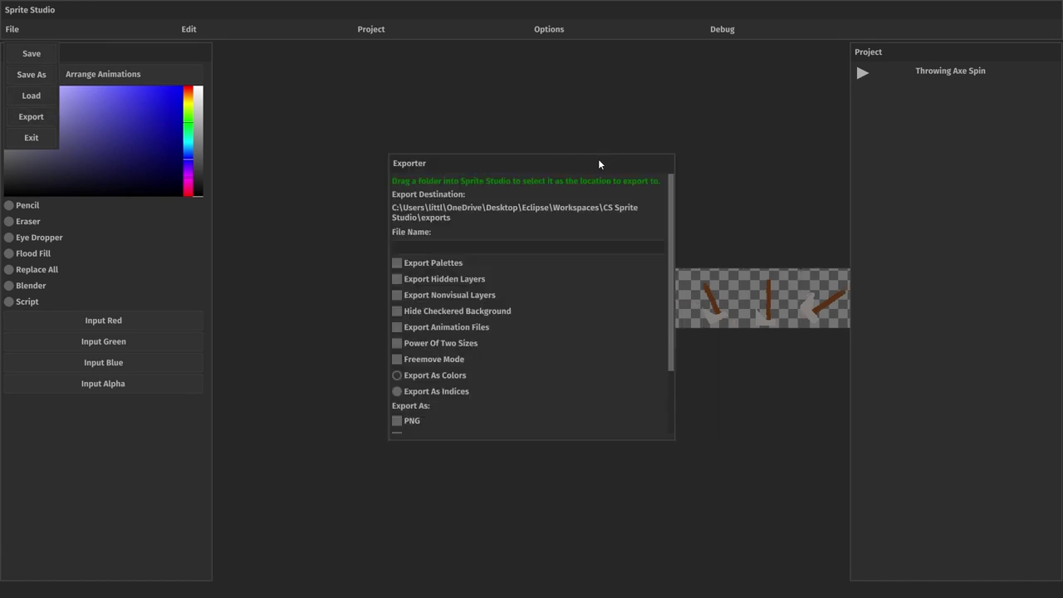
pyautogui.moveTo(595, 172); pyautogui.dragTo(521, 93)
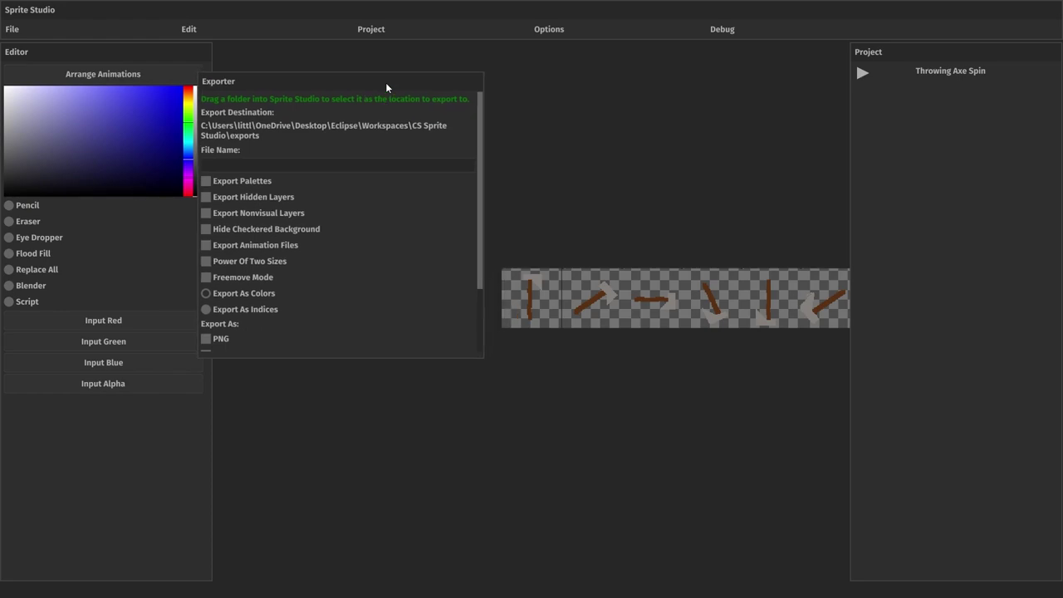
pyautogui.moveTo(521, 94)
pyautogui.mouseDown()
pyautogui.moveTo(394, 68)
pyautogui.moveTo(406, 64)
pyautogui.mouseUp()
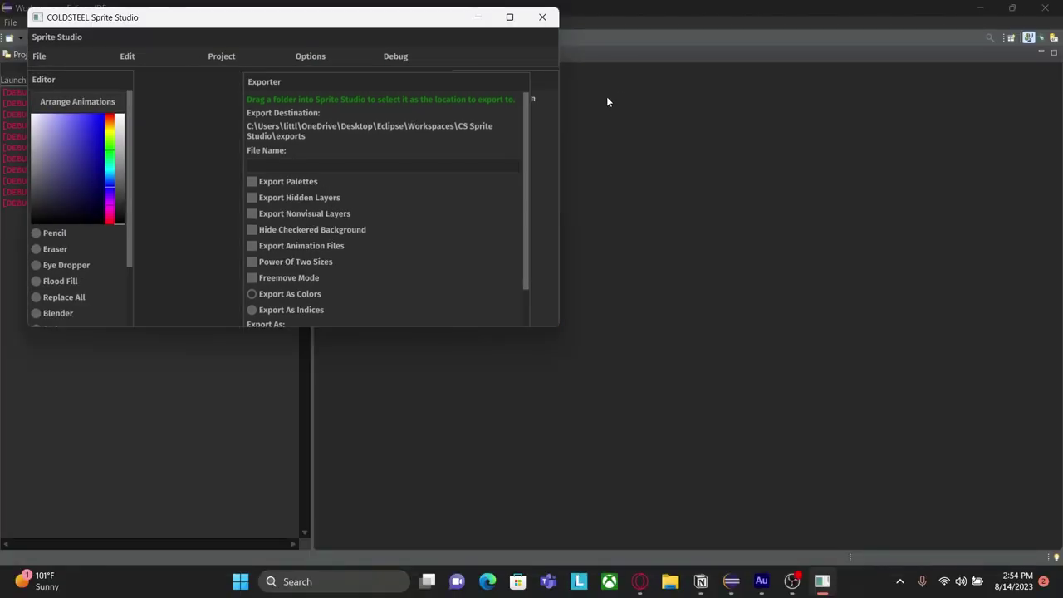
# Step: Create an EXPORTS folder on the desktop and drag it in as the export destination
pyautogui.click(982, 14)
pyautogui.click(982, 14)
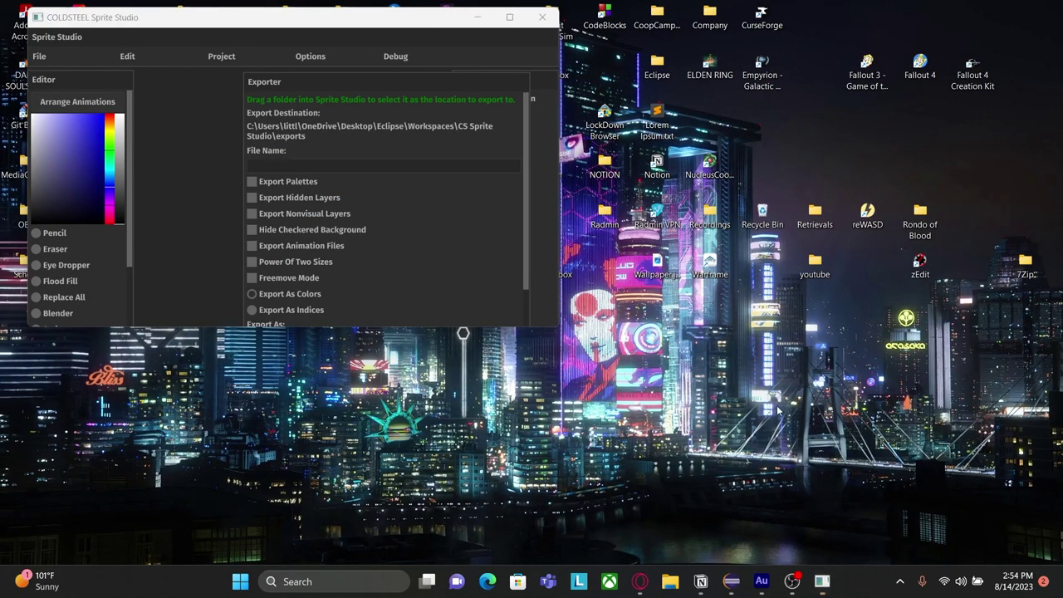
pyautogui.rightClick(781, 213)
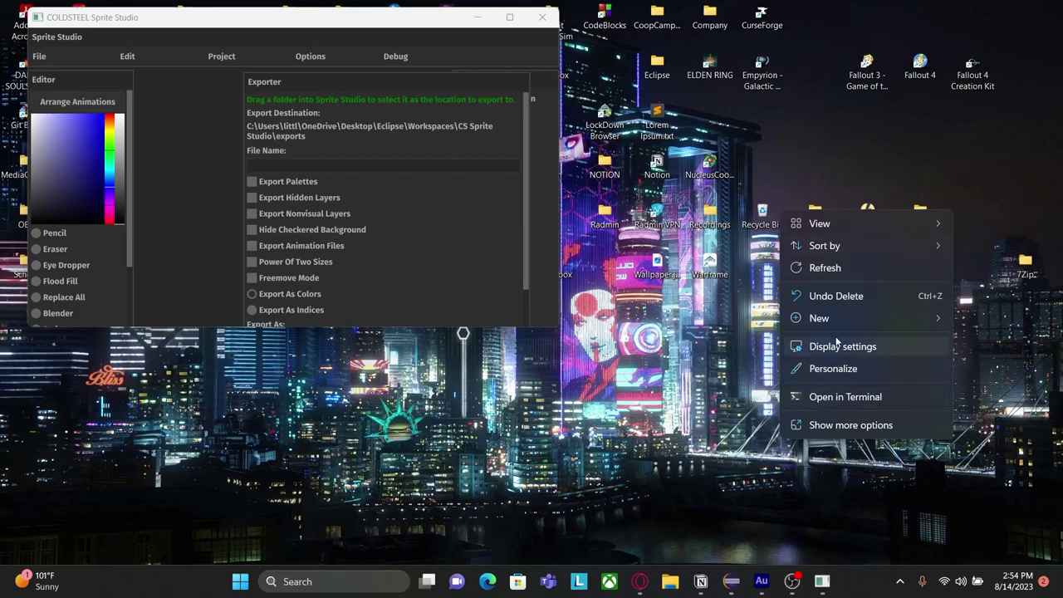
pyautogui.moveTo(819, 318)
pyautogui.click(667, 327)
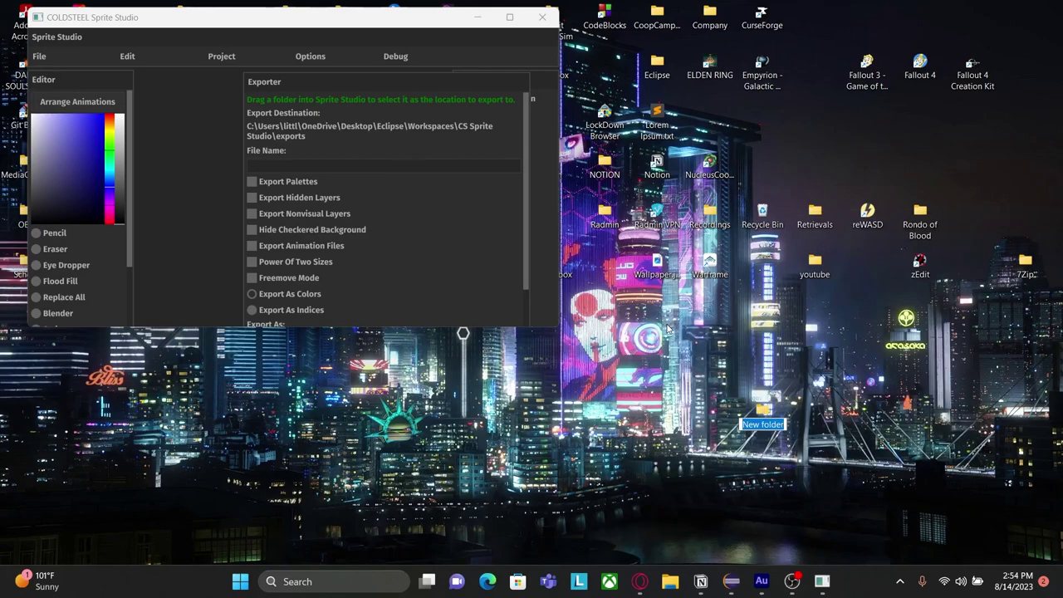
pyautogui.write('EXPORTS')
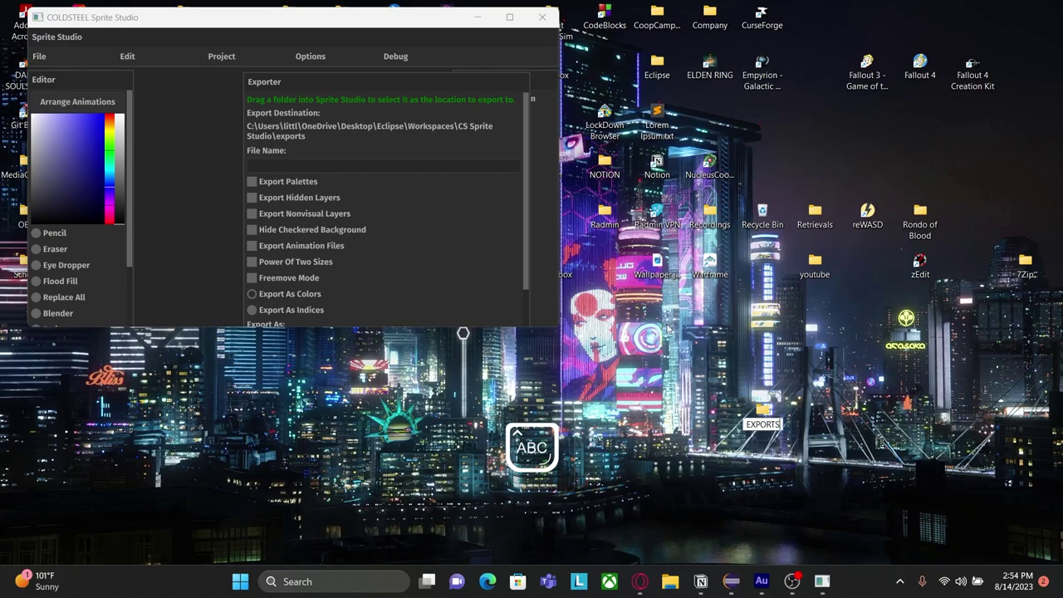
pyautogui.press('Return')
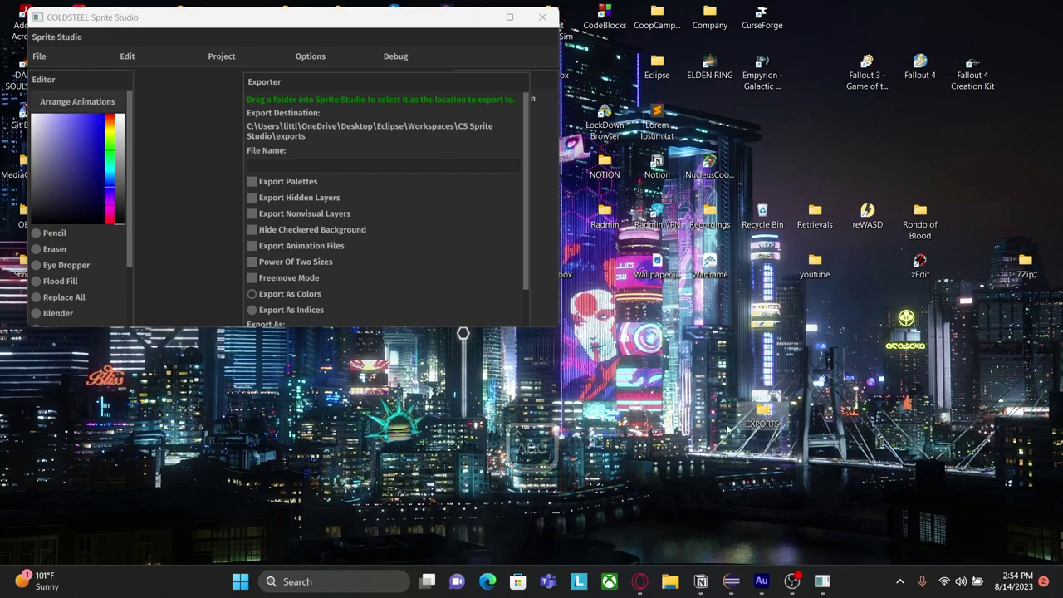
pyautogui.moveTo(470, 281); pyautogui.dragTo(462, 289)
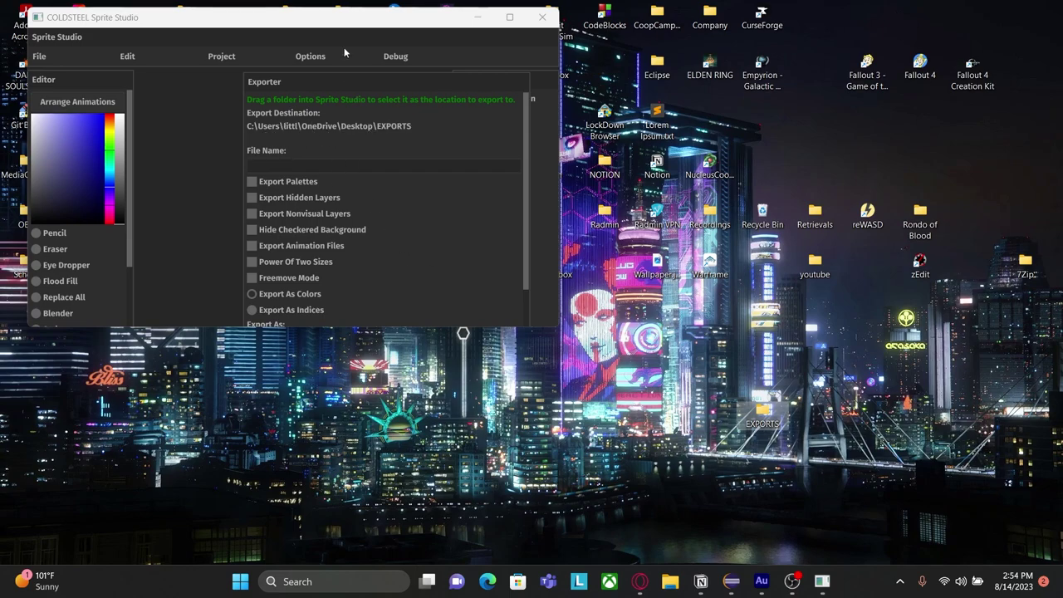
# Step: Maximize Sprite Studio and enter 'axe Spin' as the export file name
pyautogui.moveTo(349, 16); pyautogui.dragTo(349, 2)
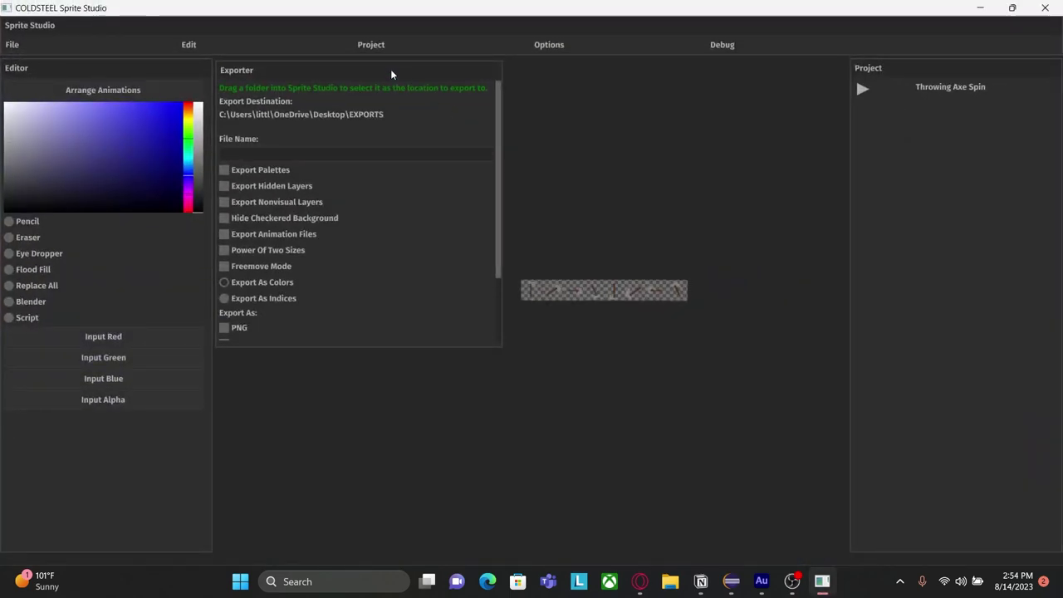
pyautogui.moveTo(390, 69); pyautogui.dragTo(442, 78)
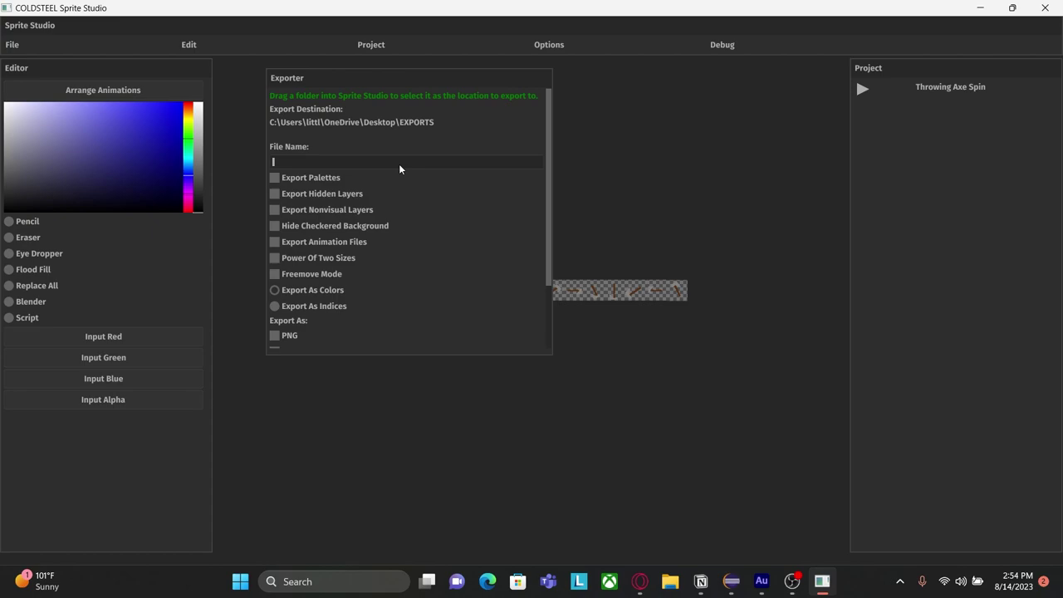
pyautogui.write('axe')
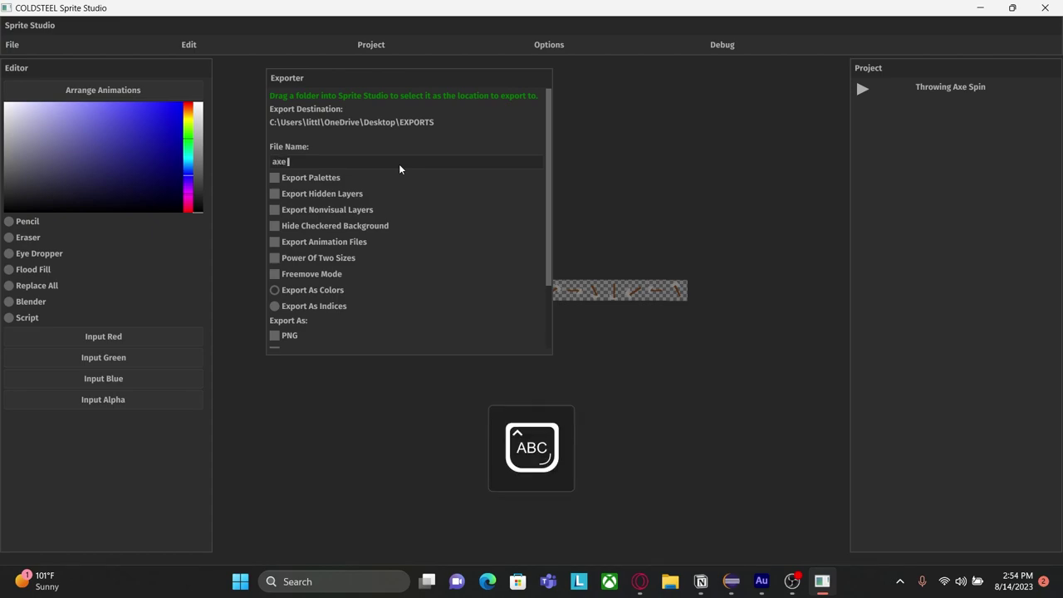
pyautogui.press('capslock')
pyautogui.write('Sping')
pyautogui.press('BackSpace')
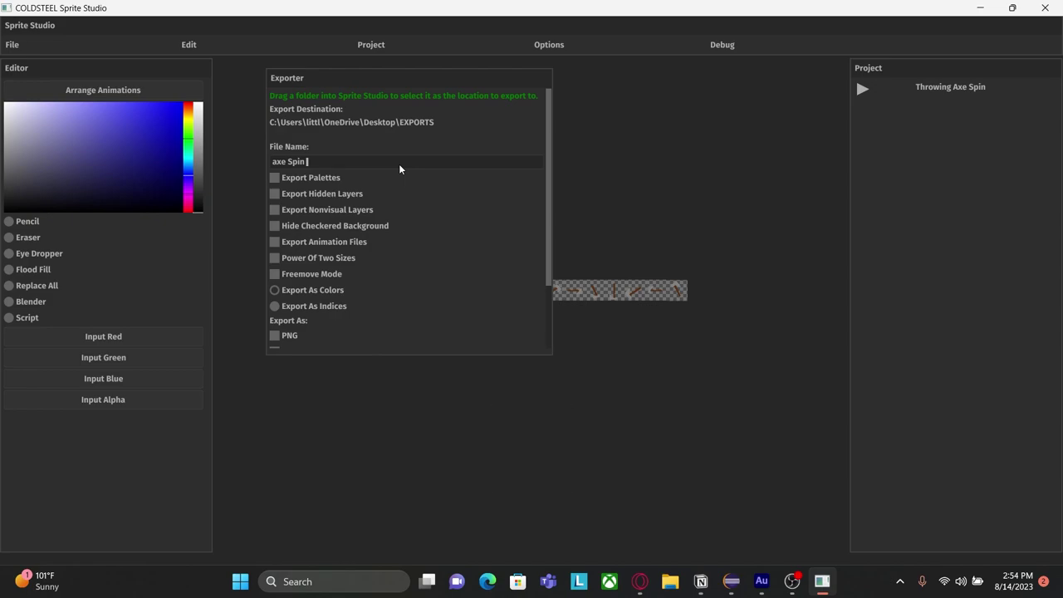
# Step: Tick Hide Checkered Background, Export Animation Files and Power Of Two Sizes in the Exporter
pyautogui.scroll(-2, 356, 227)
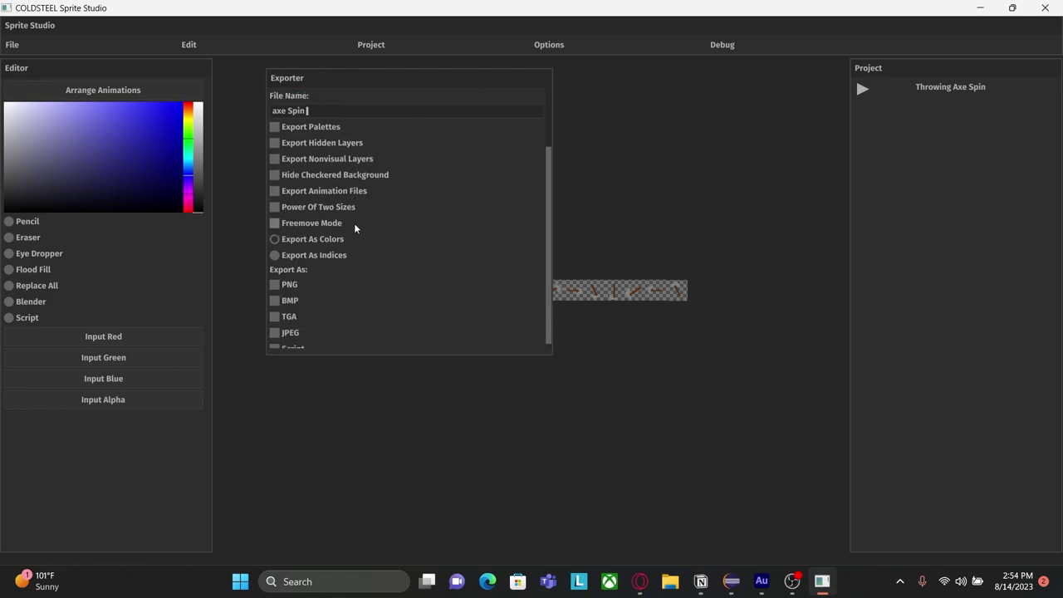
pyautogui.scroll(-1, 356, 228)
pyautogui.scroll(3, 355, 207)
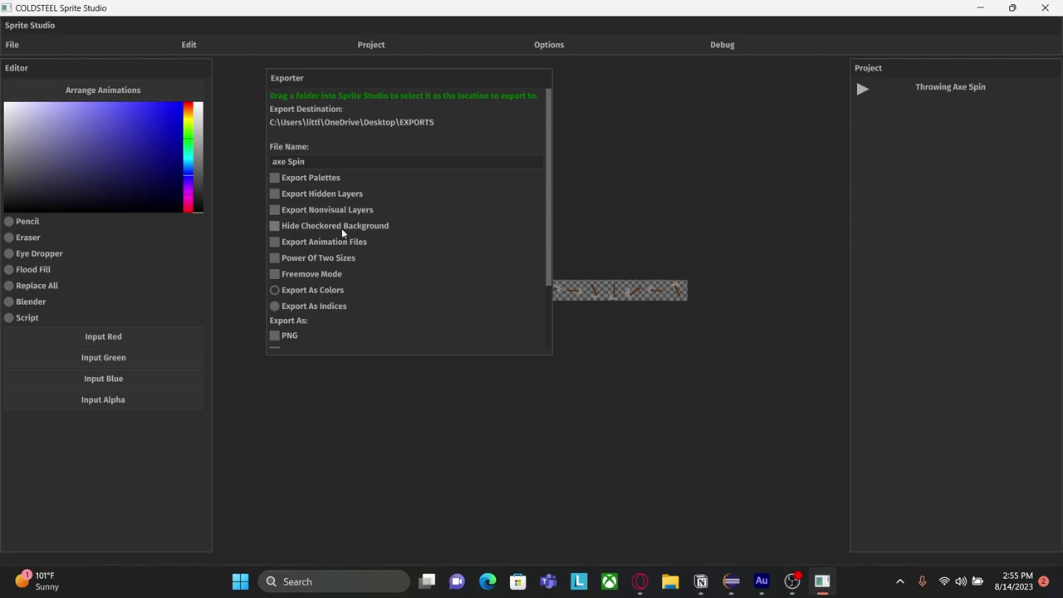
pyautogui.click(342, 234)
pyautogui.click(336, 243)
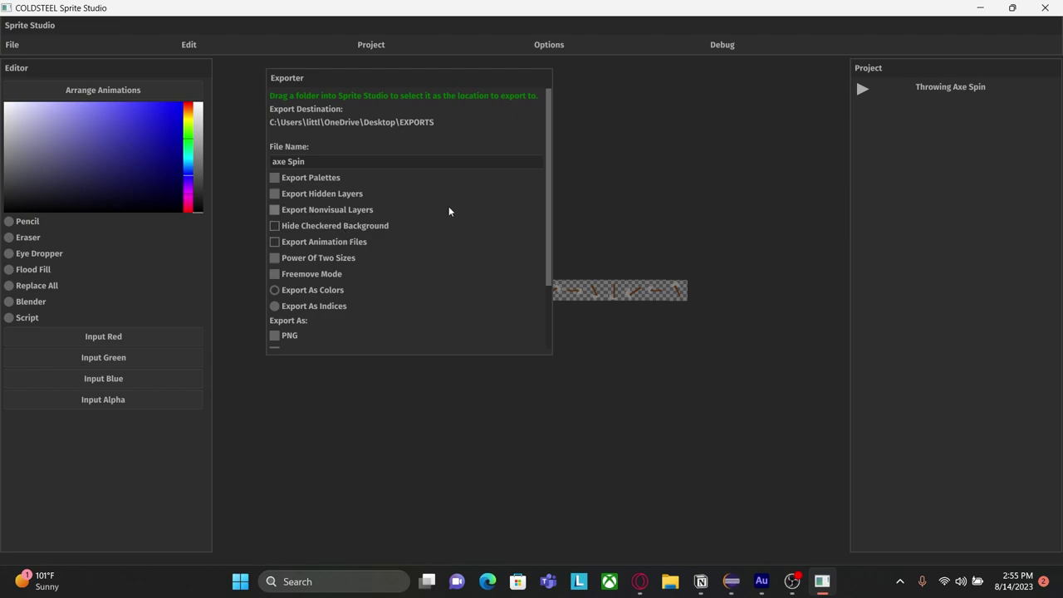
pyautogui.click(353, 260)
pyautogui.click(315, 268)
# Step: Choose PNG as the image format and export the sprite sheet with its animation file
pyautogui.scroll(-3, 419, 275)
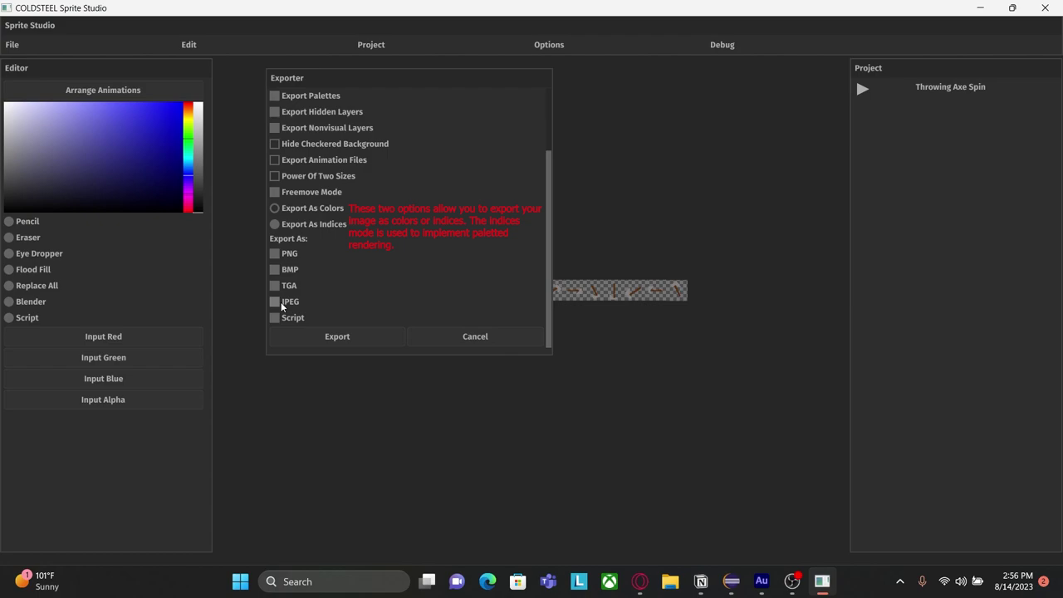
pyautogui.click(280, 254)
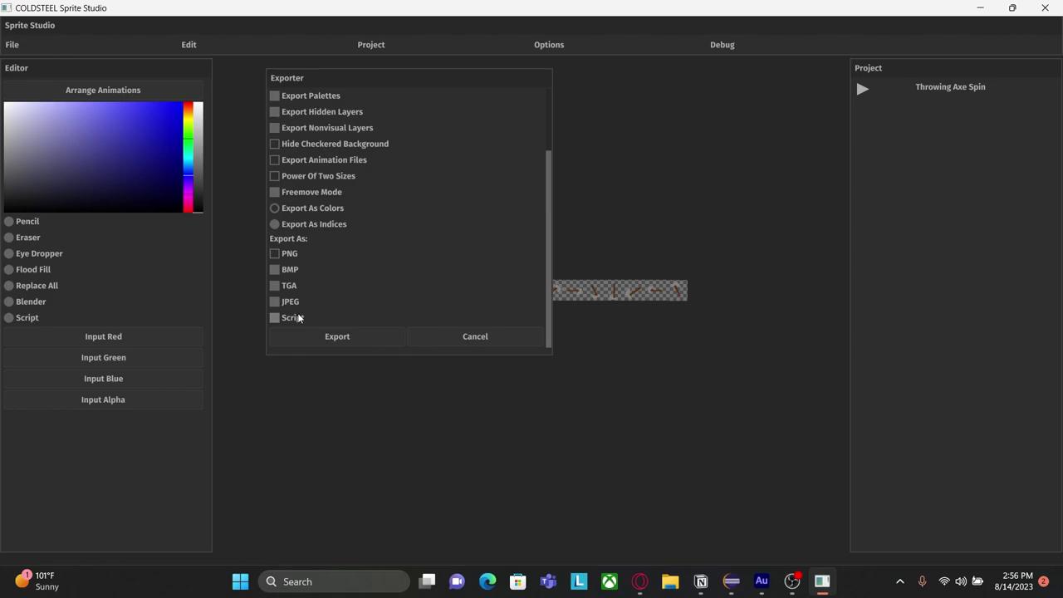
pyautogui.scroll(3, 415, 306)
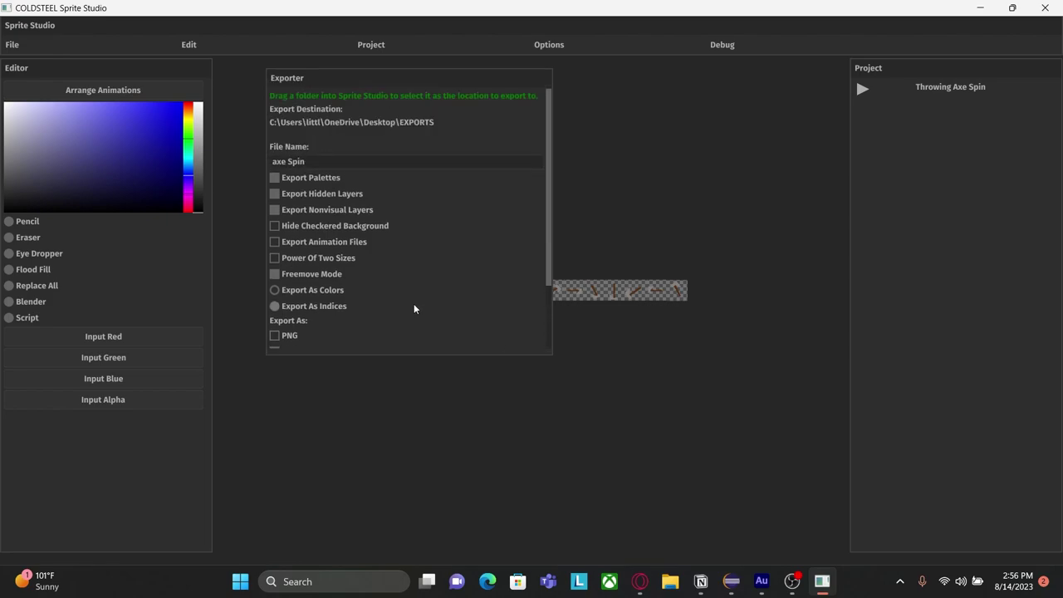
pyautogui.scroll(-3, 415, 253)
pyautogui.click(360, 339)
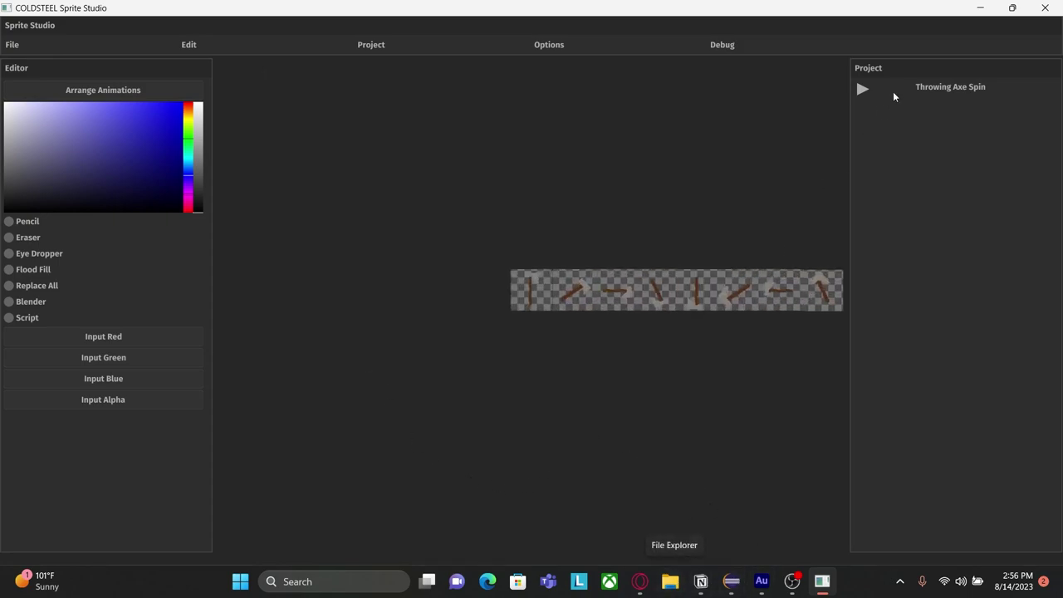
# Step: Minimize Sprite Studio and look over the two exported files in EXPORTS
pyautogui.click(976, 6)
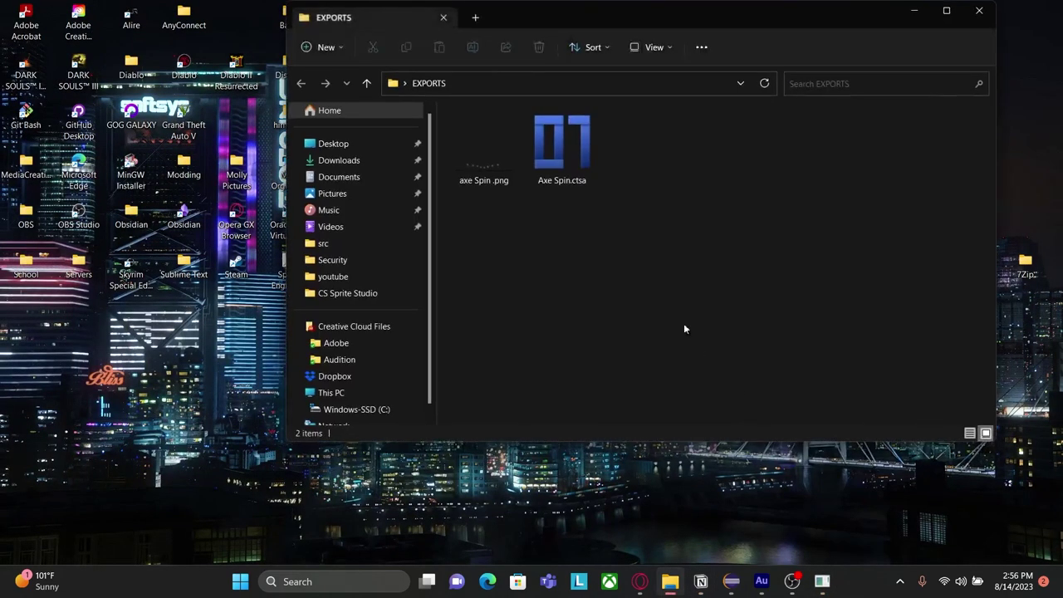
pyautogui.moveTo(634, 236); pyautogui.dragTo(444, 148)
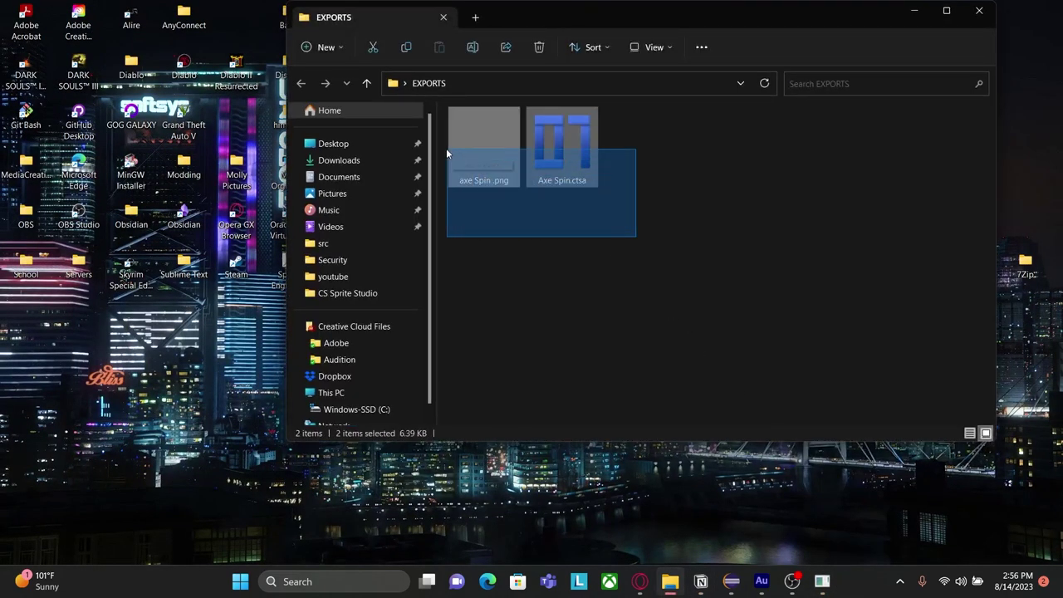
pyautogui.click(665, 301)
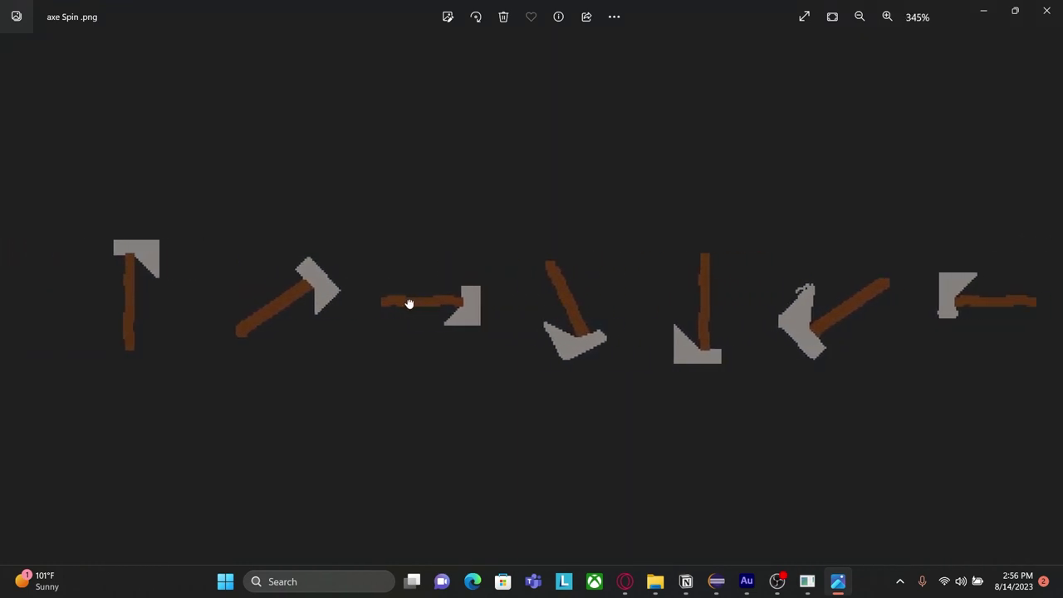
# Step: Zoom and pan across the eight axe frames in axe Spin.png, then bring up the window switcher
pyautogui.hscroll(2, 323, 304)
pyautogui.scroll(-2, 484, 300)
pyautogui.scroll(4, 664, 299)
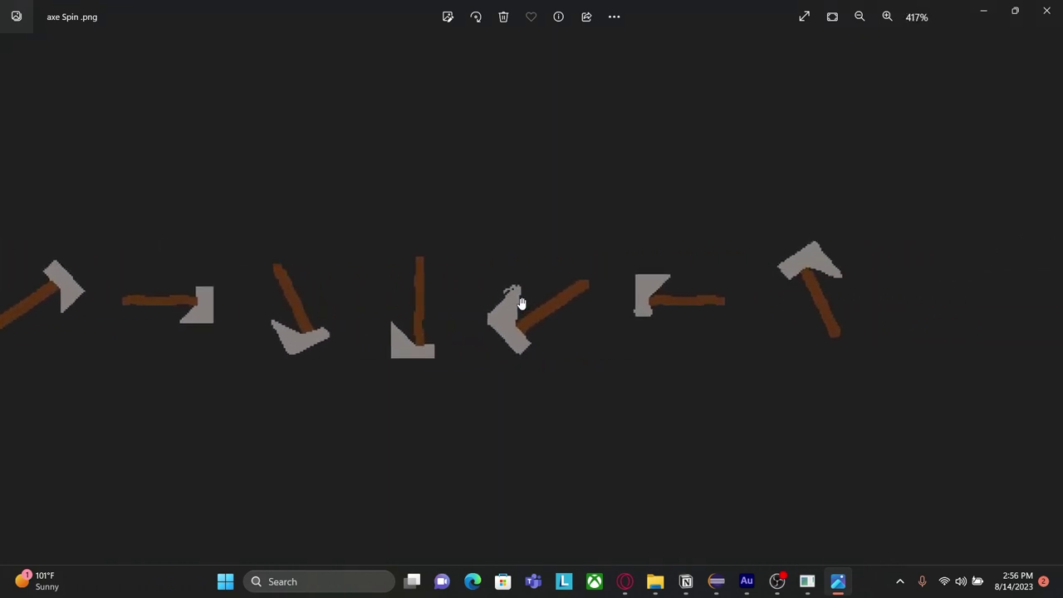
pyautogui.scroll(3, 506, 299)
pyautogui.scroll(3, 518, 280)
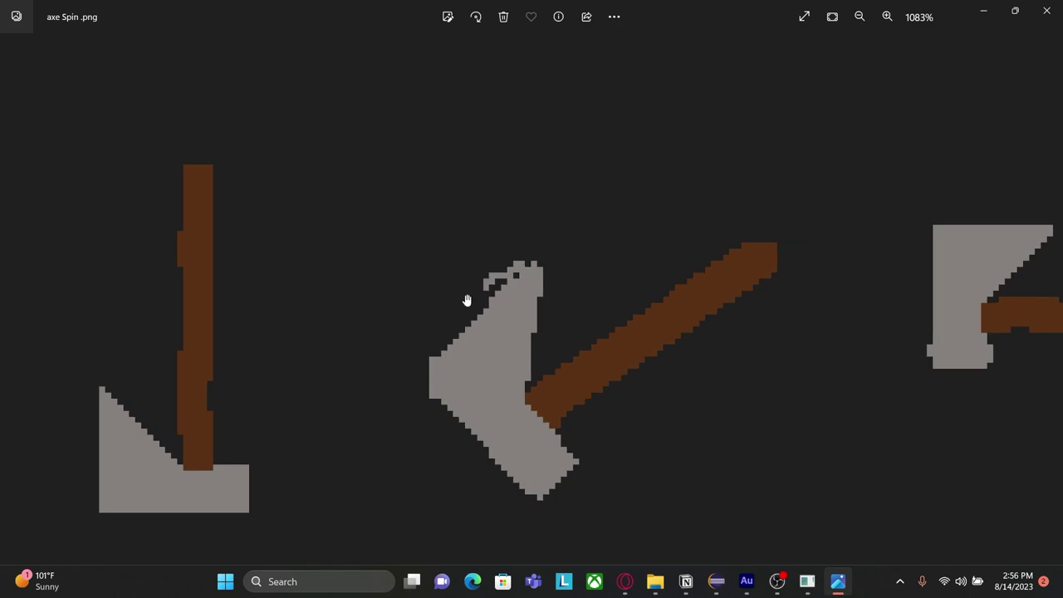
pyautogui.scroll(-3, 540, 271)
pyautogui.scroll(-3, 534, 278)
pyautogui.scroll(-4, 493, 285)
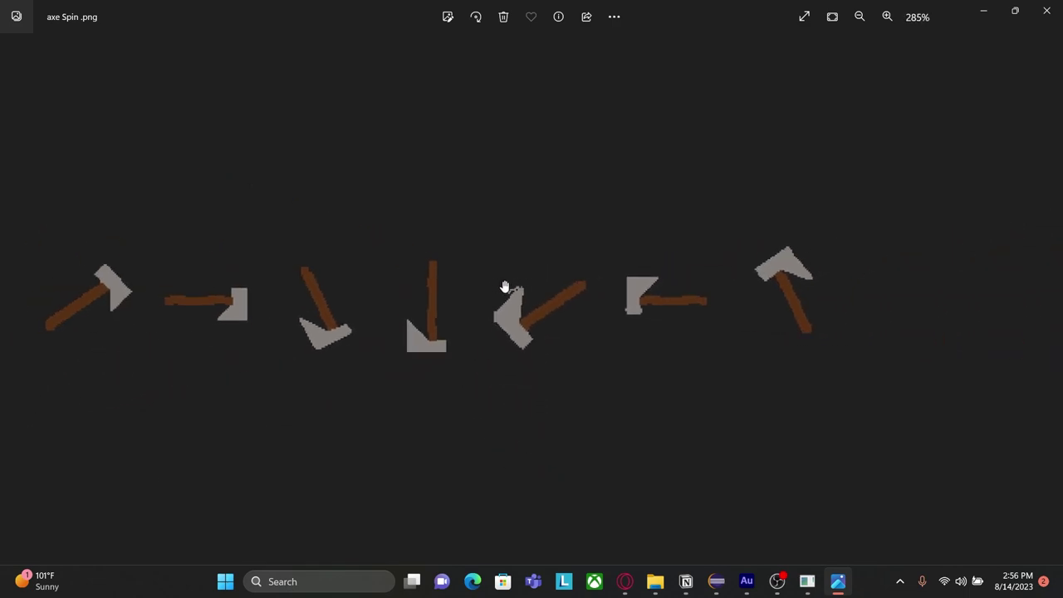
pyautogui.moveTo(503, 288); pyautogui.dragTo(697, 299)
pyautogui.hotkey('alt', 'Tab')
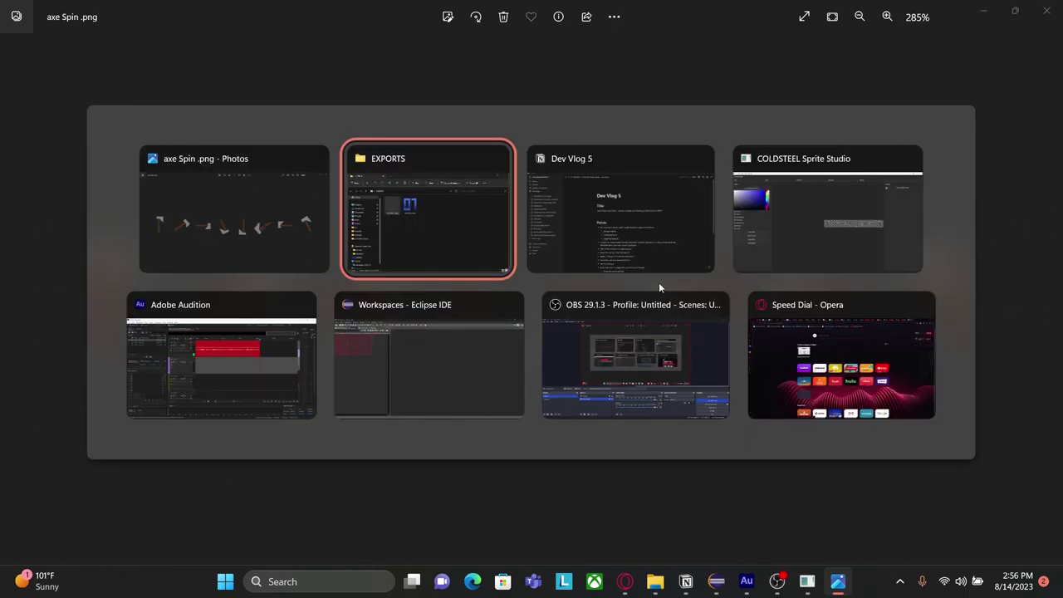
# Step: Zoom in on the original axe frames in Sprite Studio, then bring the EXPORTS folder window forward
pyautogui.click(808, 243)
pyautogui.scroll(1, 666, 308)
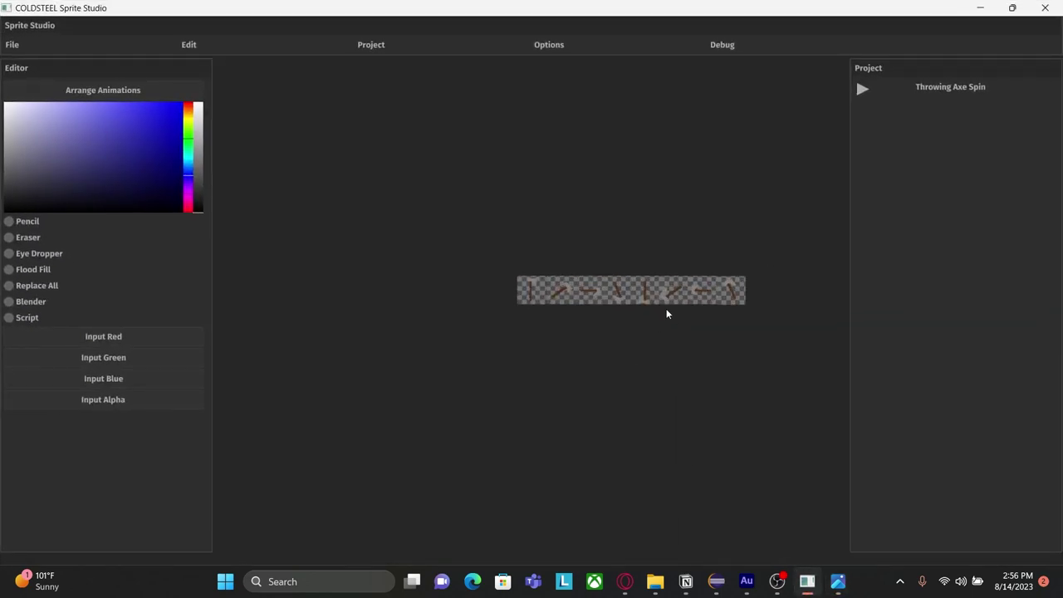
pyautogui.scroll(2, 664, 308)
pyautogui.scroll(1, 629, 324)
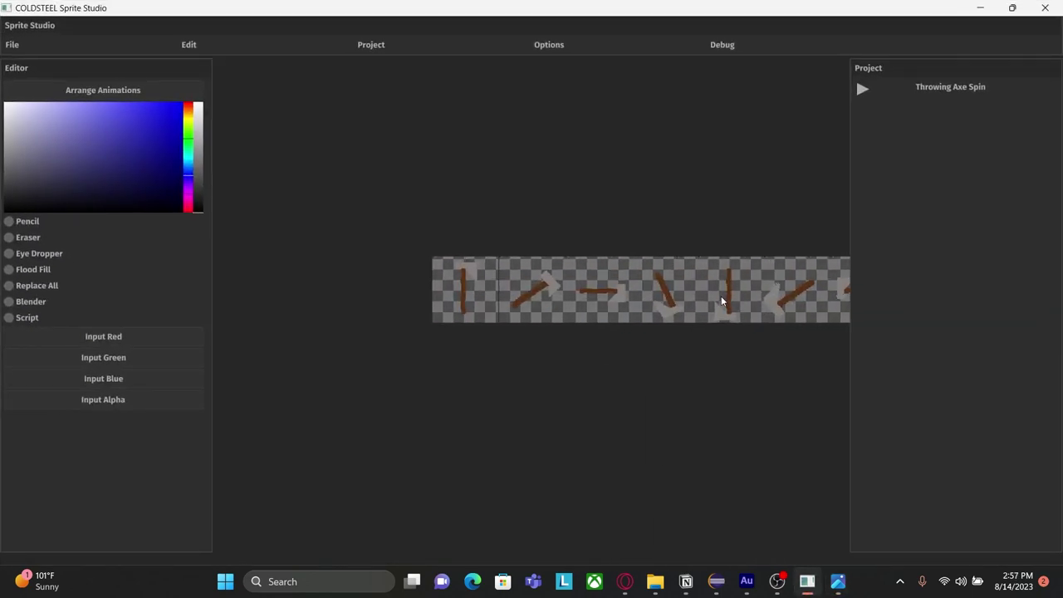
pyautogui.scroll(1, 665, 341)
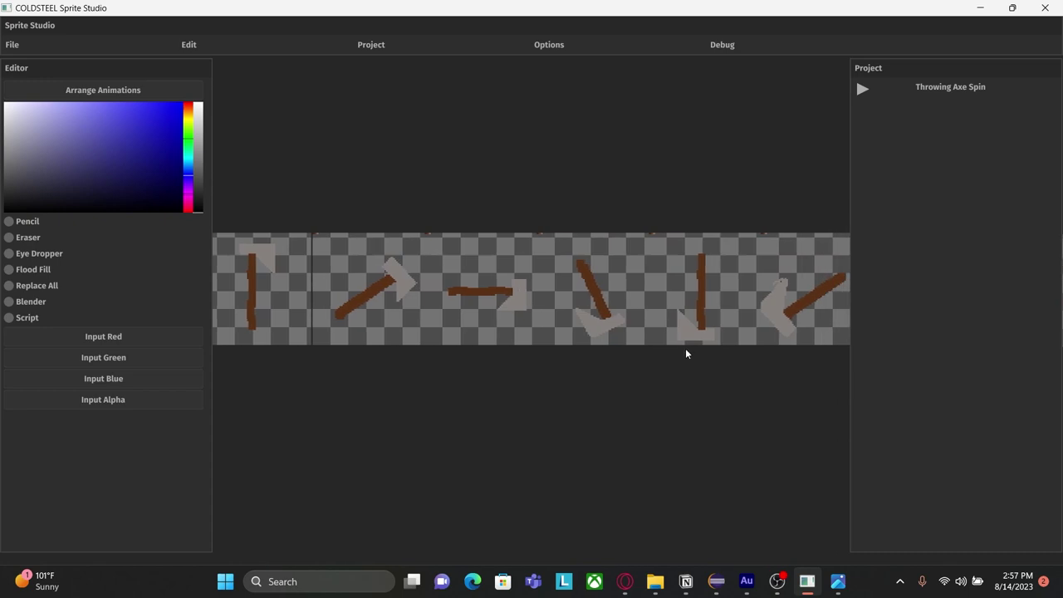
pyautogui.scroll(1, 743, 291)
pyautogui.scroll(2, 744, 291)
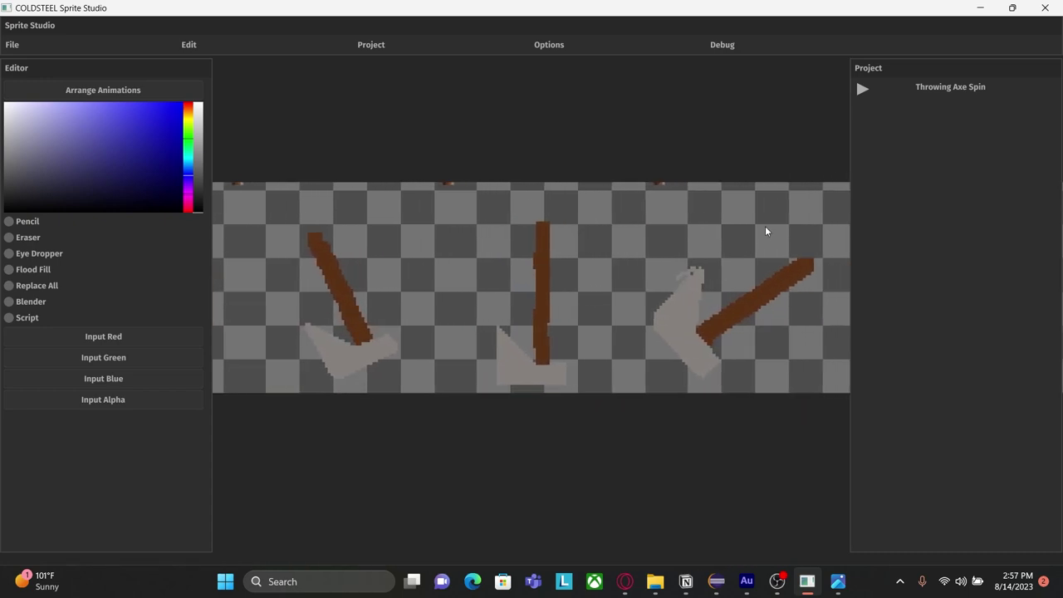
pyautogui.hotkey('alt', 'Tab')
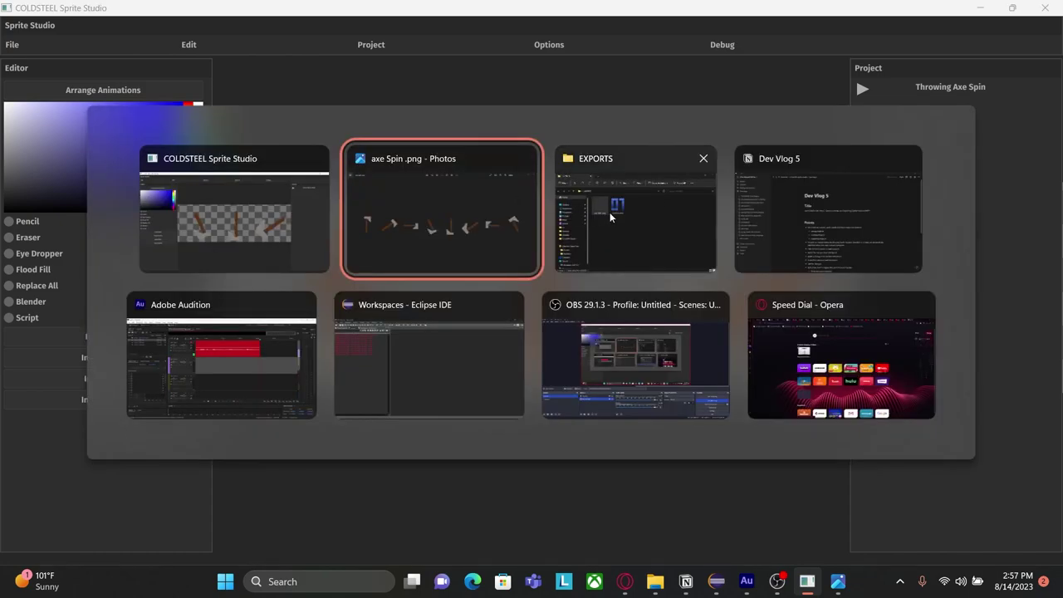
pyautogui.click(636, 267)
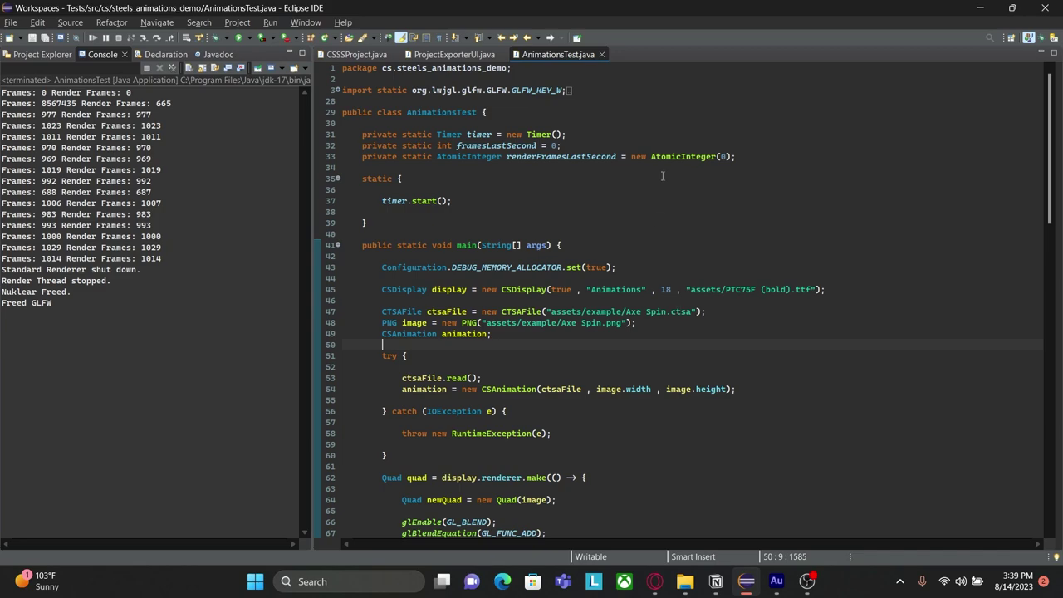
# Step: Close the ProjectExporterUI.java and CSSSProject.java editors, leaving AnimationsTest.java open
pyautogui.click(501, 54)
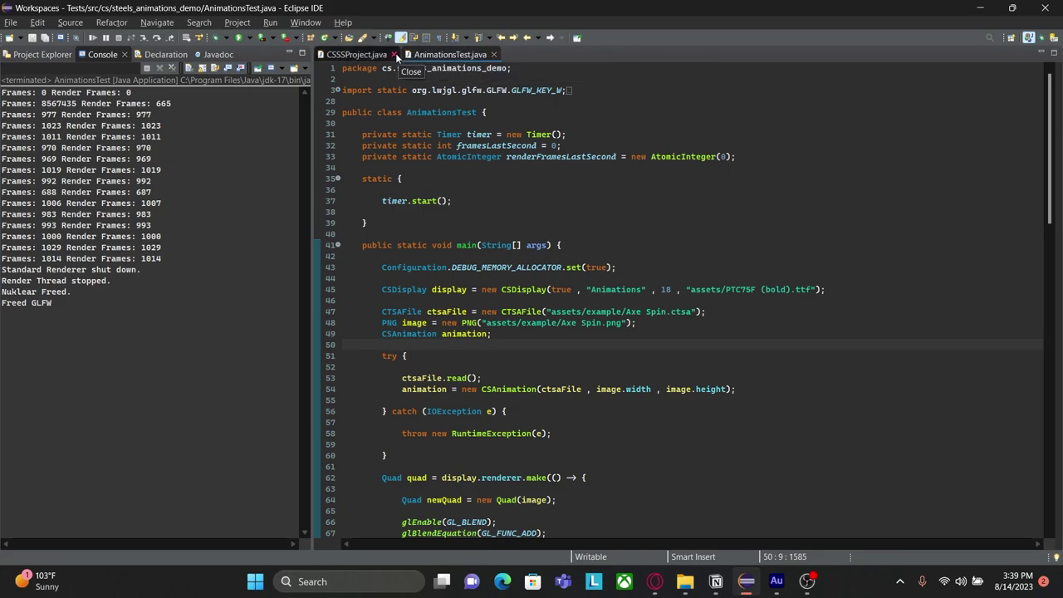
pyautogui.click(394, 54)
pyautogui.click(421, 90)
# Step: Scroll through AnimationsTest.java back to the Axe Spin loading code in main
pyautogui.scroll(-10, 554, 280)
pyautogui.scroll(-15, 554, 280)
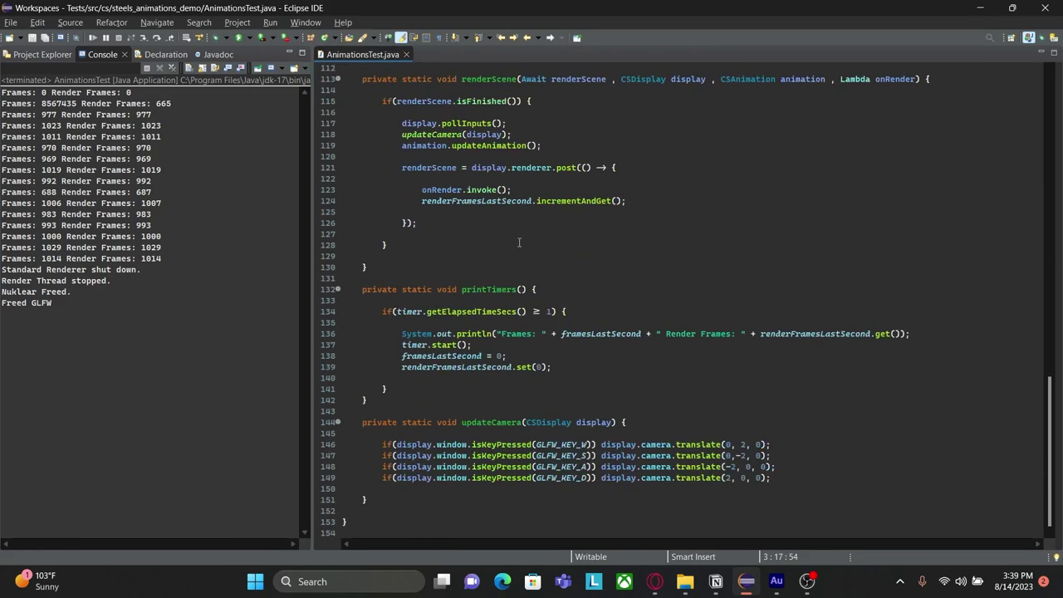
pyautogui.scroll(12, 554, 280)
pyautogui.scroll(15, 554, 279)
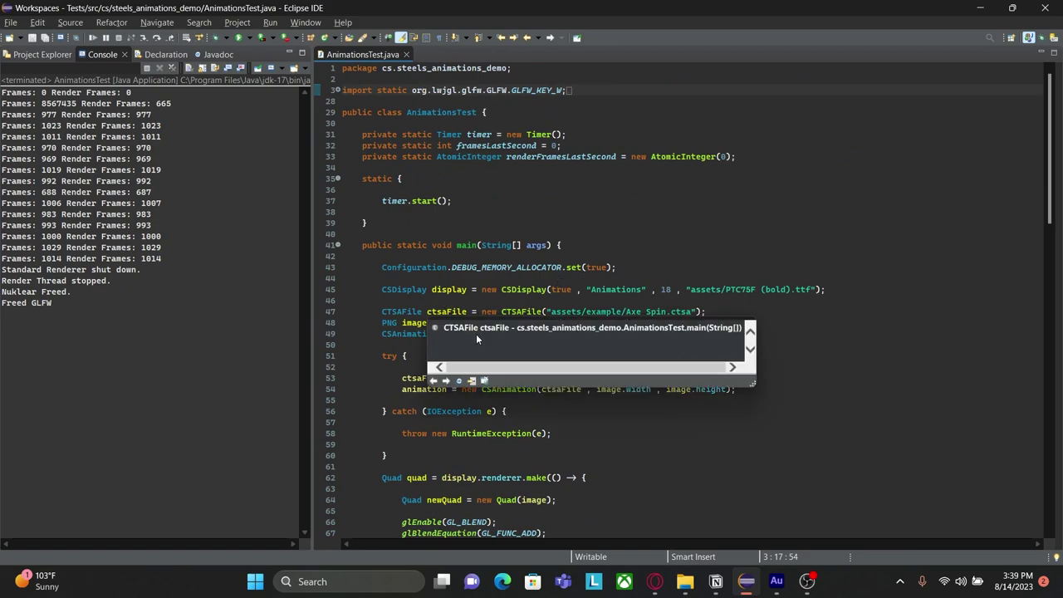
pyautogui.click(415, 342)
pyautogui.scroll(-2, 413, 339)
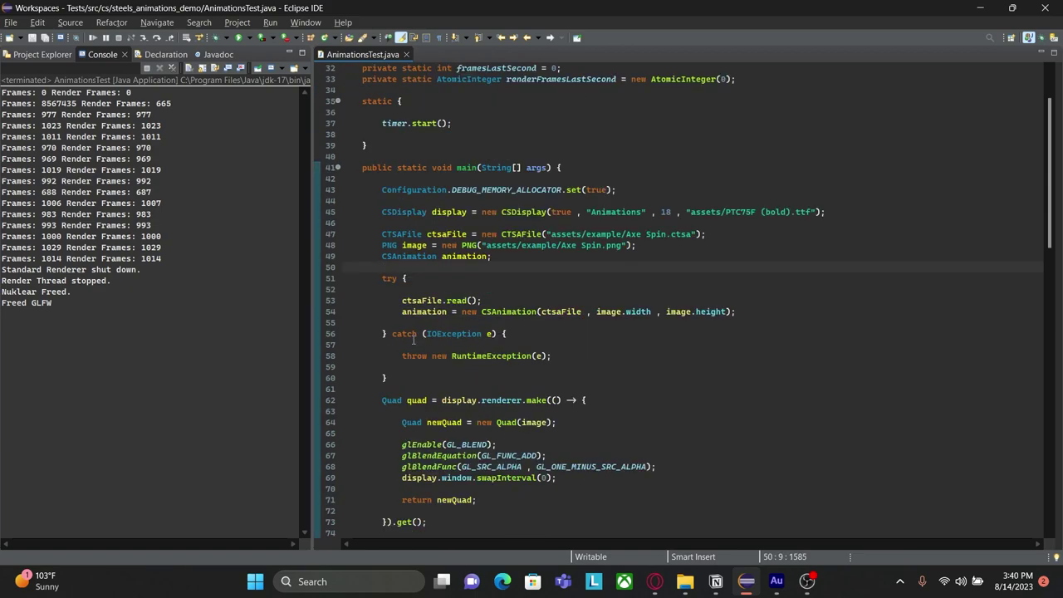
# Step: Browse the Tests project tree down to assets/example showing Axe Spin.ctsa and Axe Spin.png
pyautogui.click(33, 55)
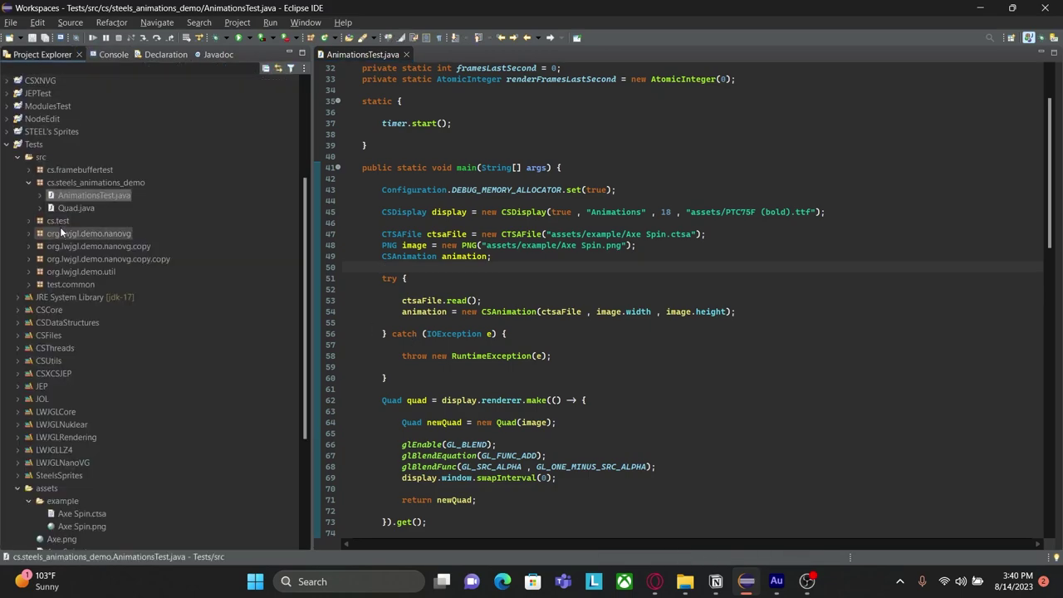
pyautogui.scroll(-5, 65, 239)
pyautogui.click(93, 338)
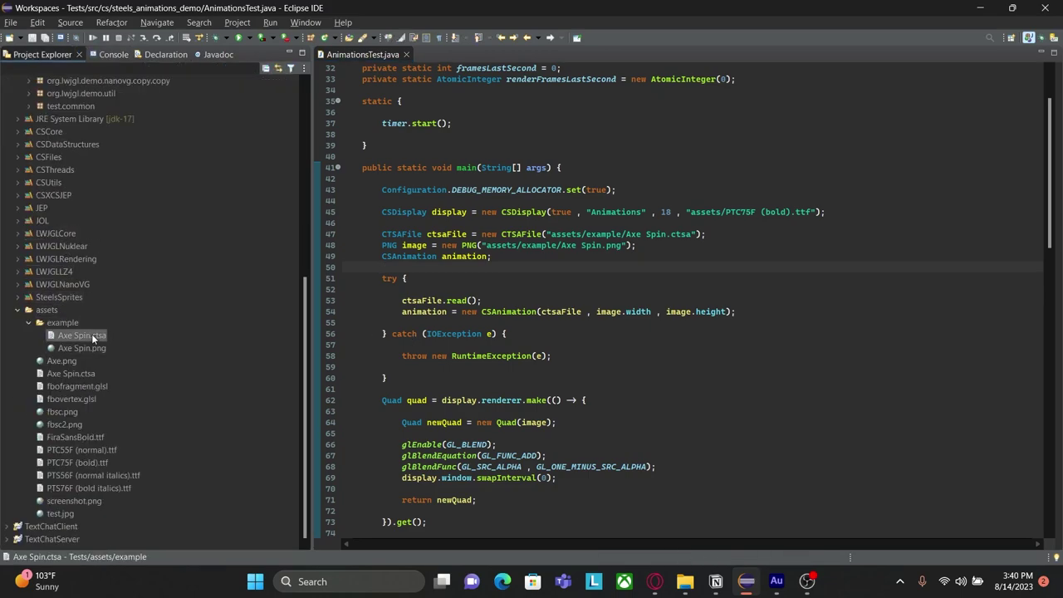
pyautogui.scroll(5, 59, 249)
pyautogui.scroll(3, 49, 163)
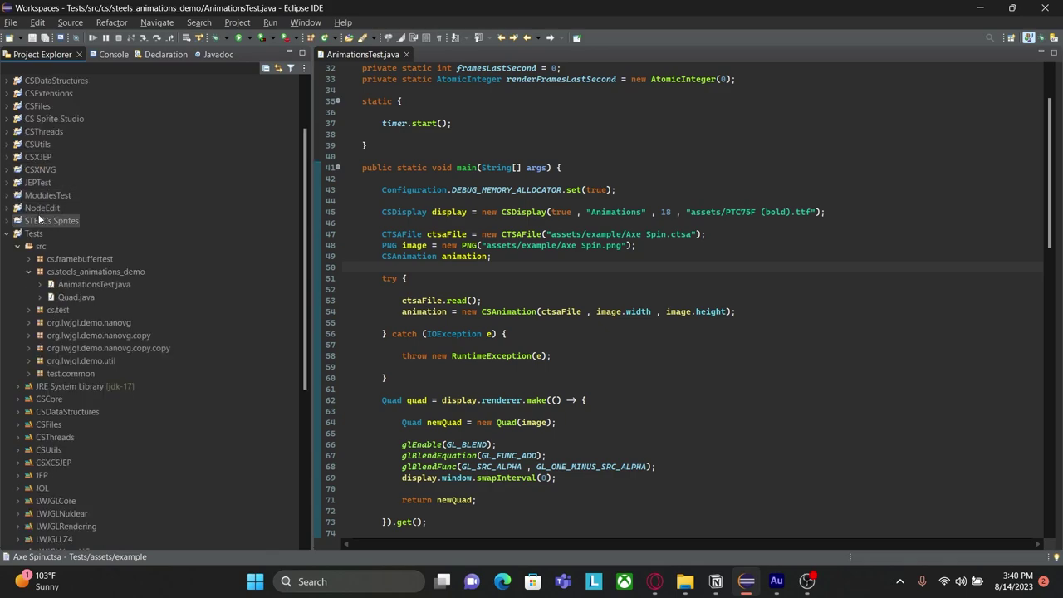
pyautogui.click(31, 234)
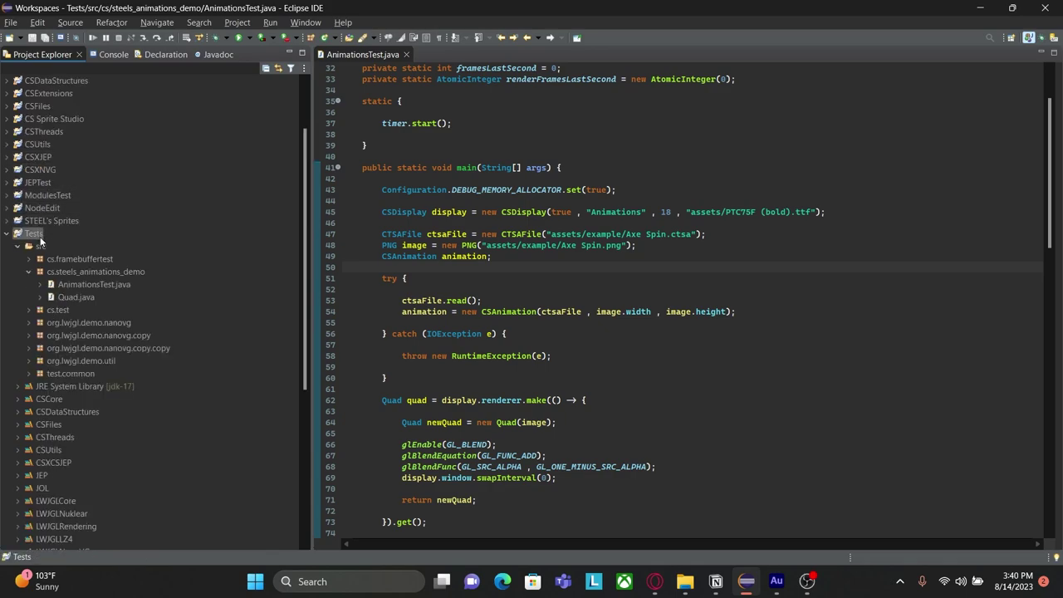
pyautogui.click(73, 286)
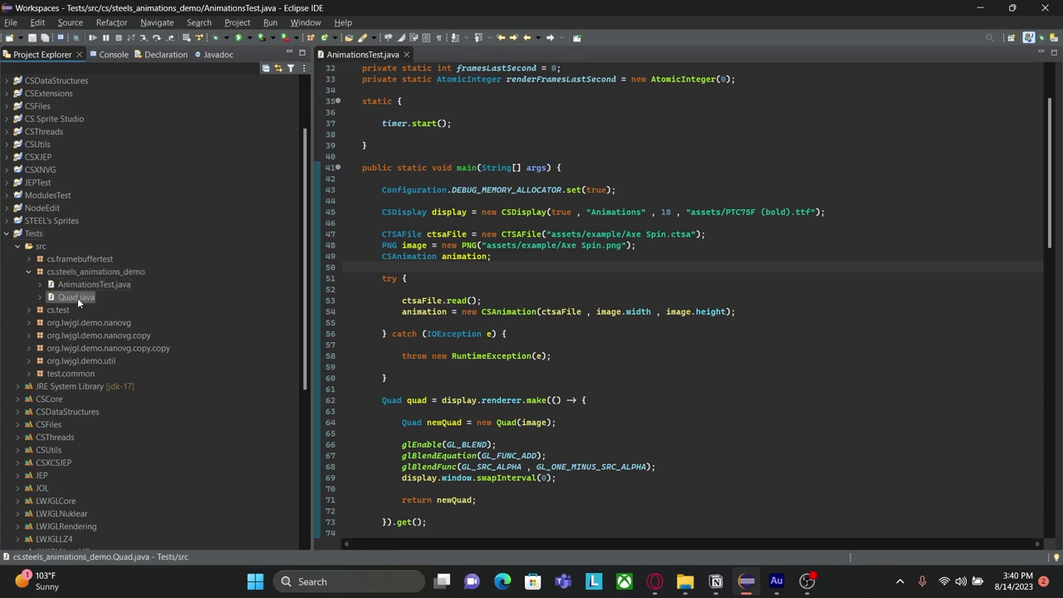
pyautogui.scroll(-7, 85, 324)
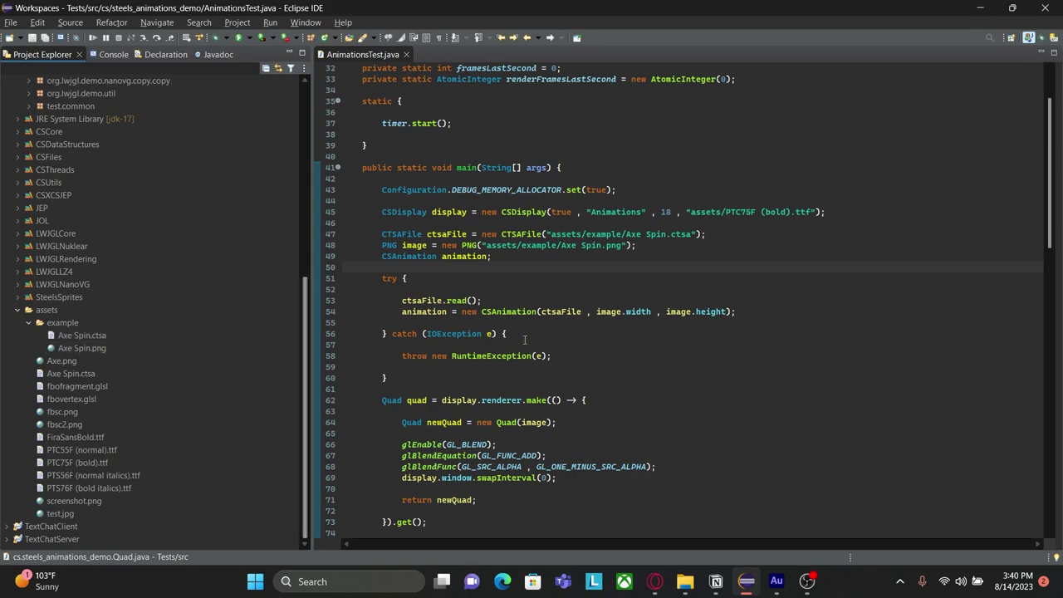
pyautogui.moveTo(400, 222); pyautogui.dragTo(408, 263)
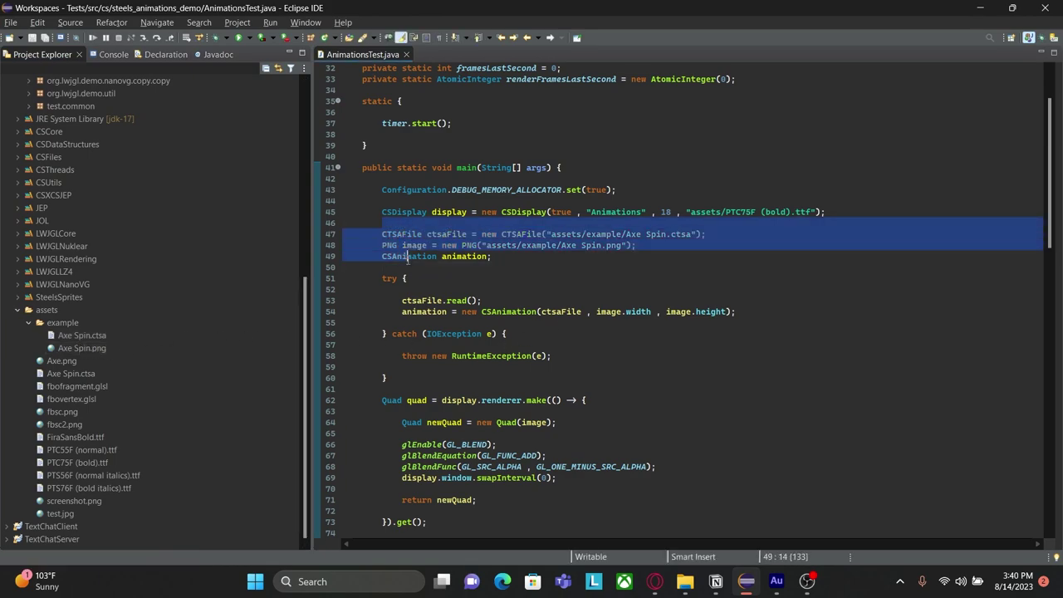
pyautogui.click(409, 263)
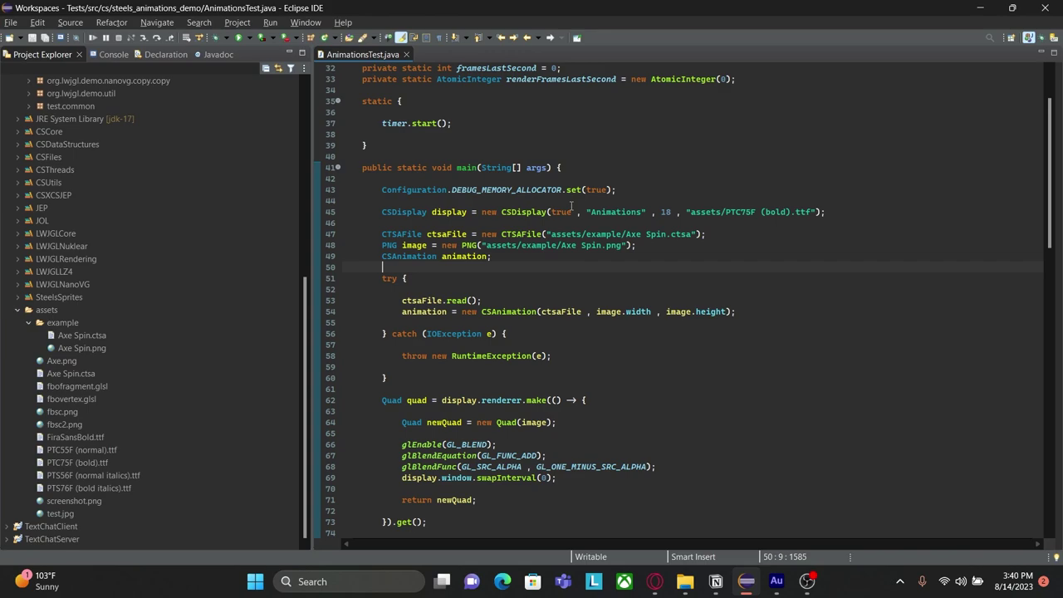
pyautogui.click(412, 234)
pyautogui.moveTo(401, 234)
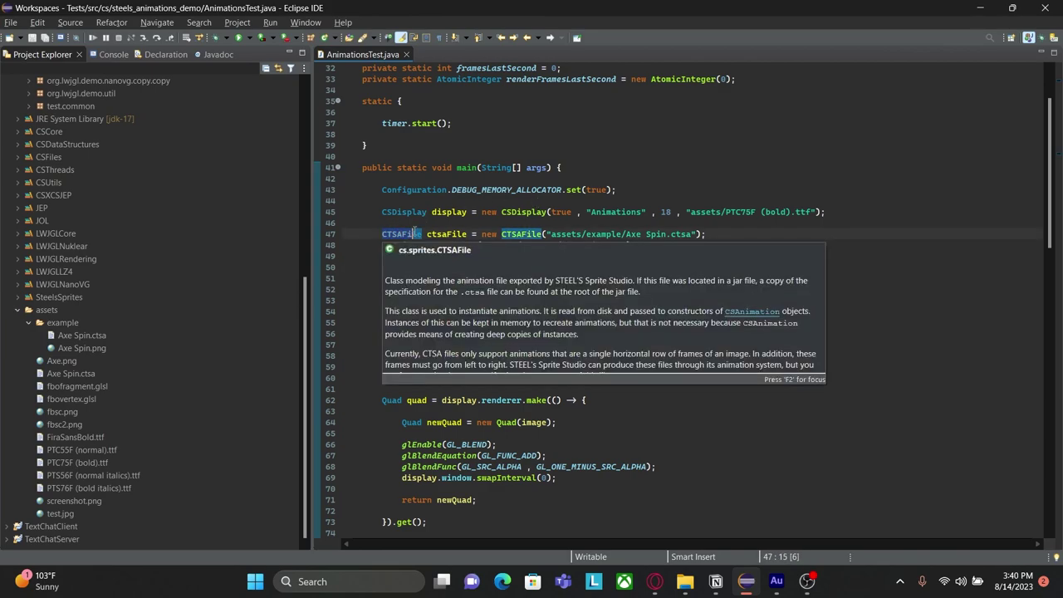
pyautogui.moveTo(521, 234); pyautogui.dragTo(520, 226)
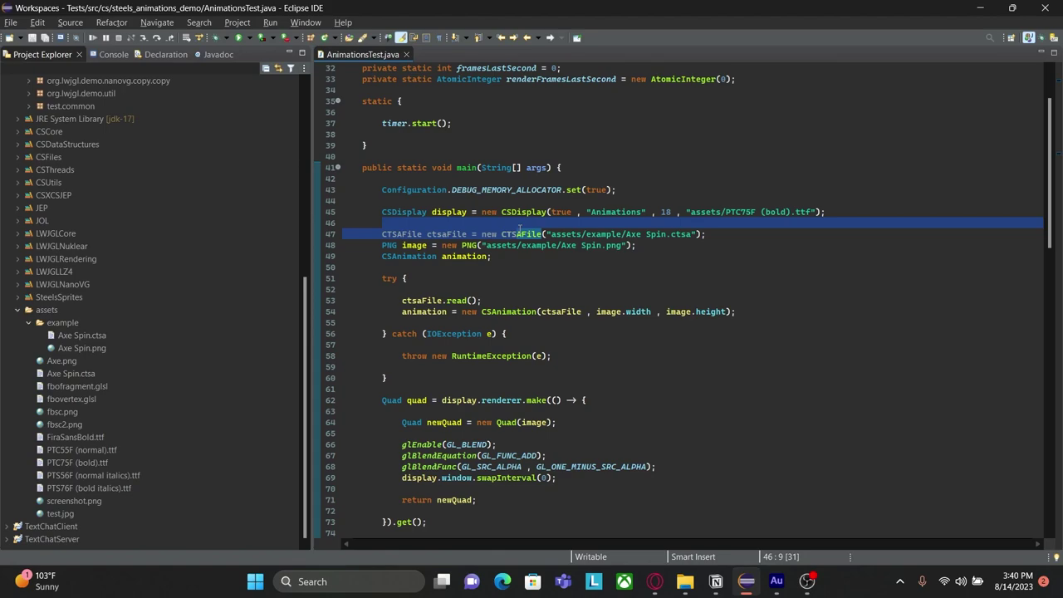
pyautogui.click(521, 233)
pyautogui.click(740, 229)
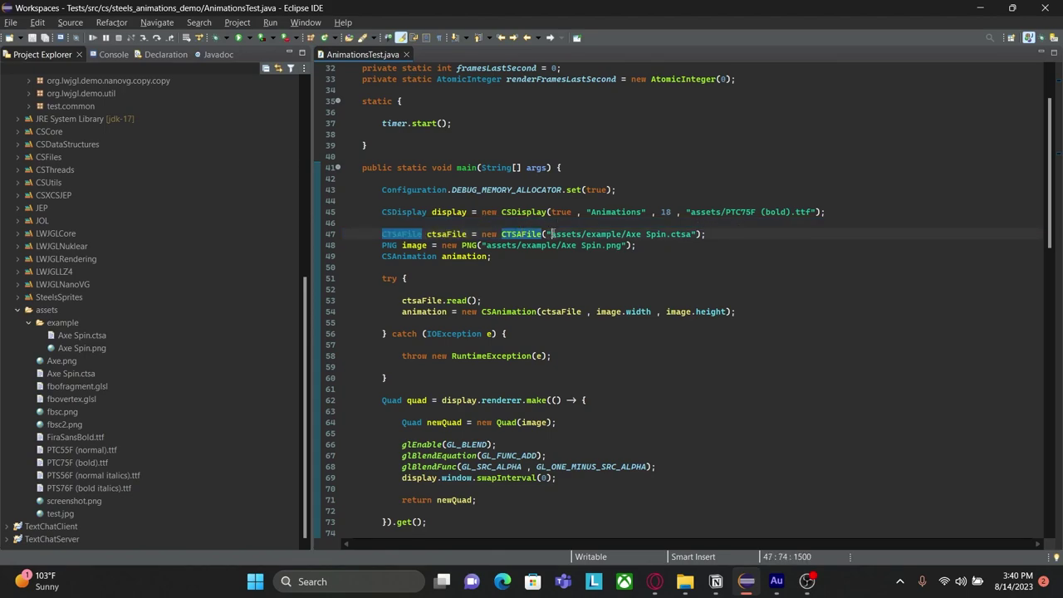
pyautogui.click(694, 234)
pyautogui.click(688, 242)
pyautogui.click(438, 256)
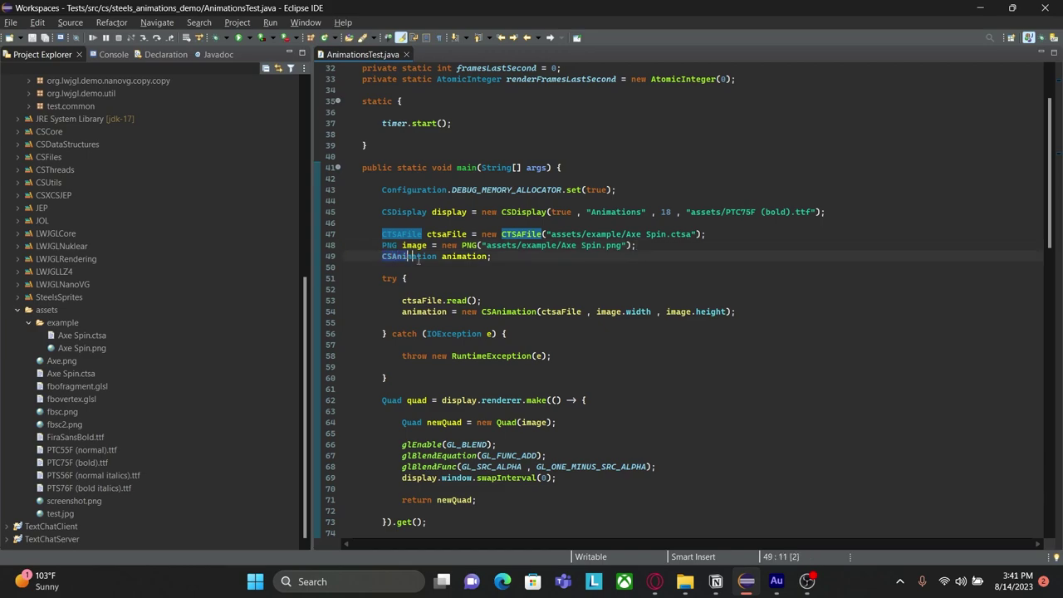
pyautogui.click(435, 298)
pyautogui.click(439, 311)
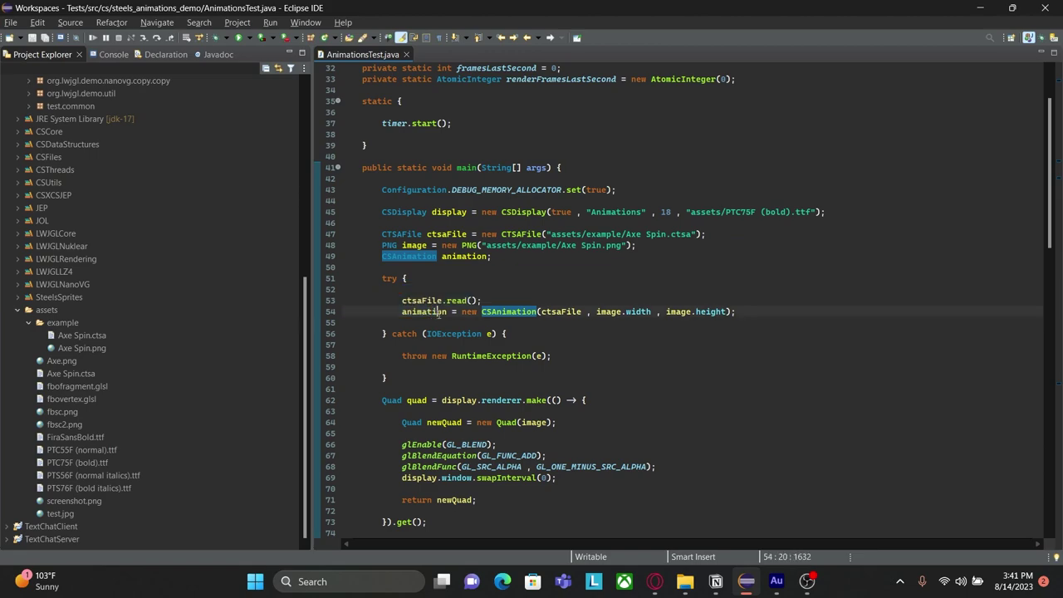
pyautogui.doubleClick(562, 312)
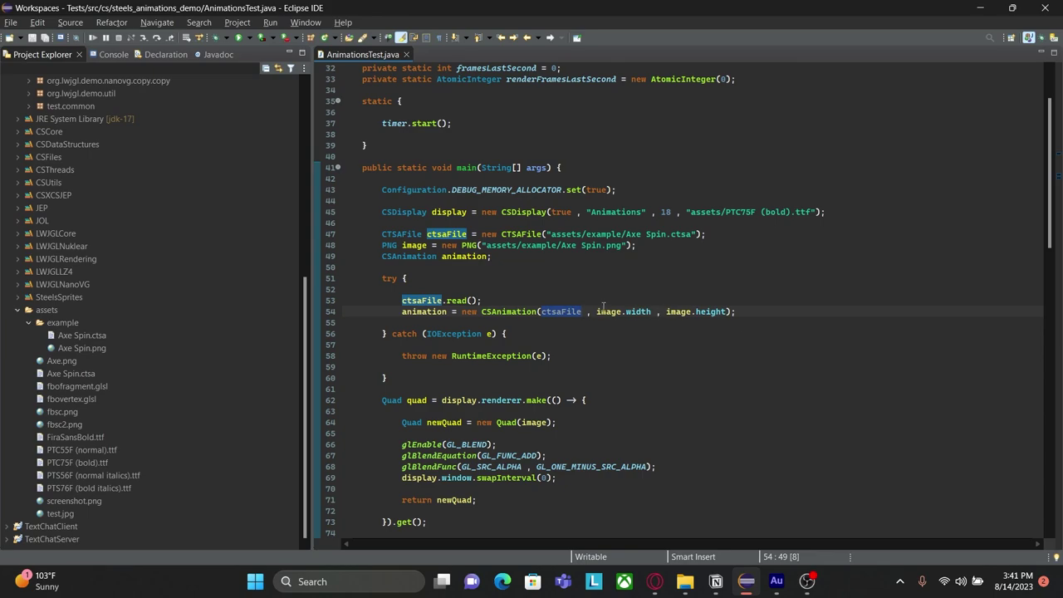
pyautogui.click(696, 312)
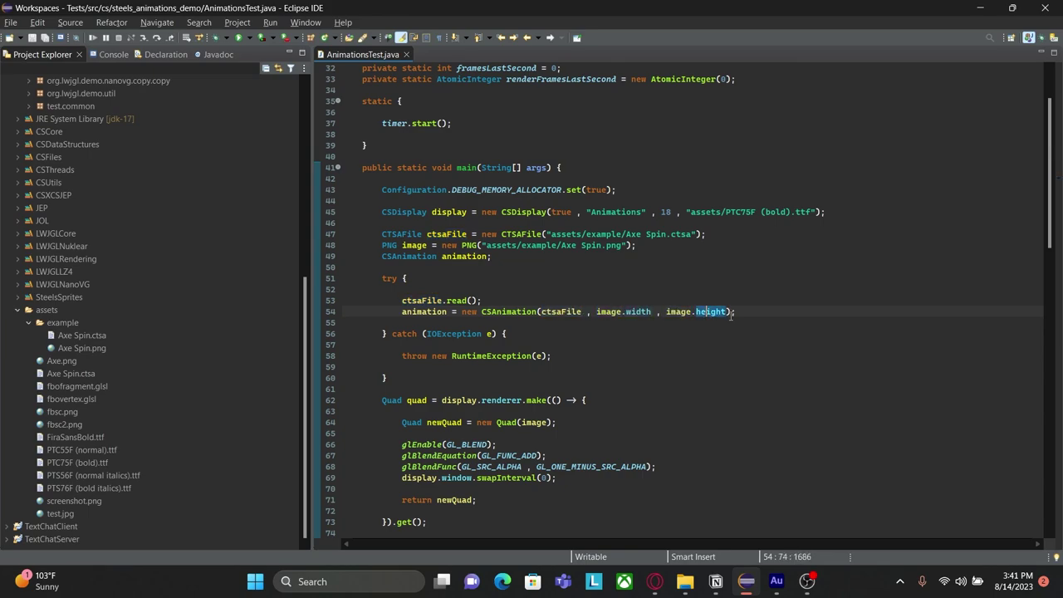
pyautogui.scroll(-5, 858, 316)
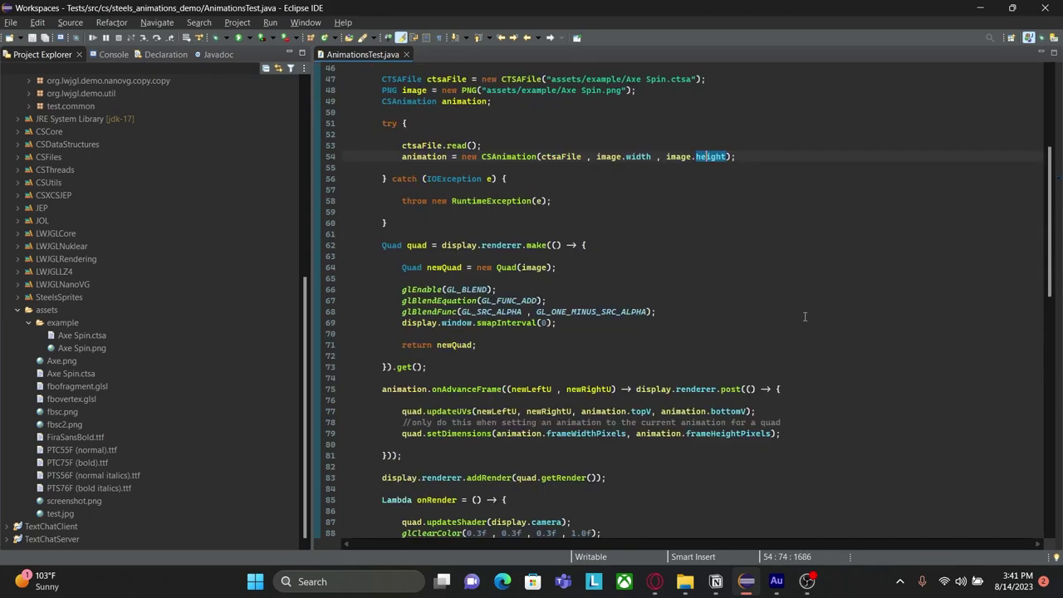
pyautogui.moveTo(421, 234); pyautogui.dragTo(383, 244)
pyautogui.click(433, 245)
pyautogui.press('Down')
pyautogui.press('Down')
pyautogui.press('Down')
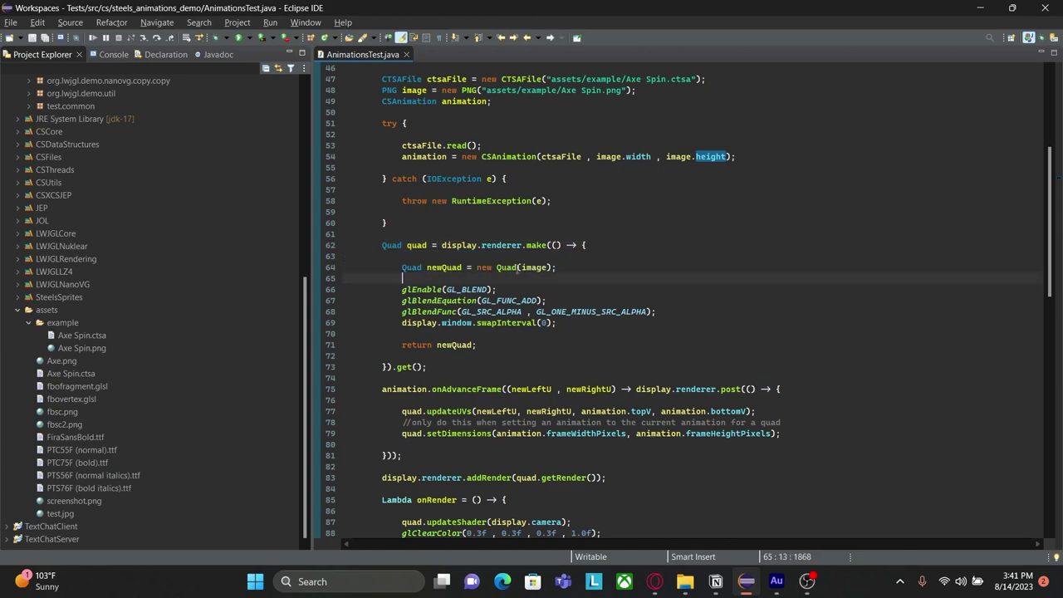
pyautogui.scroll(-2, 615, 270)
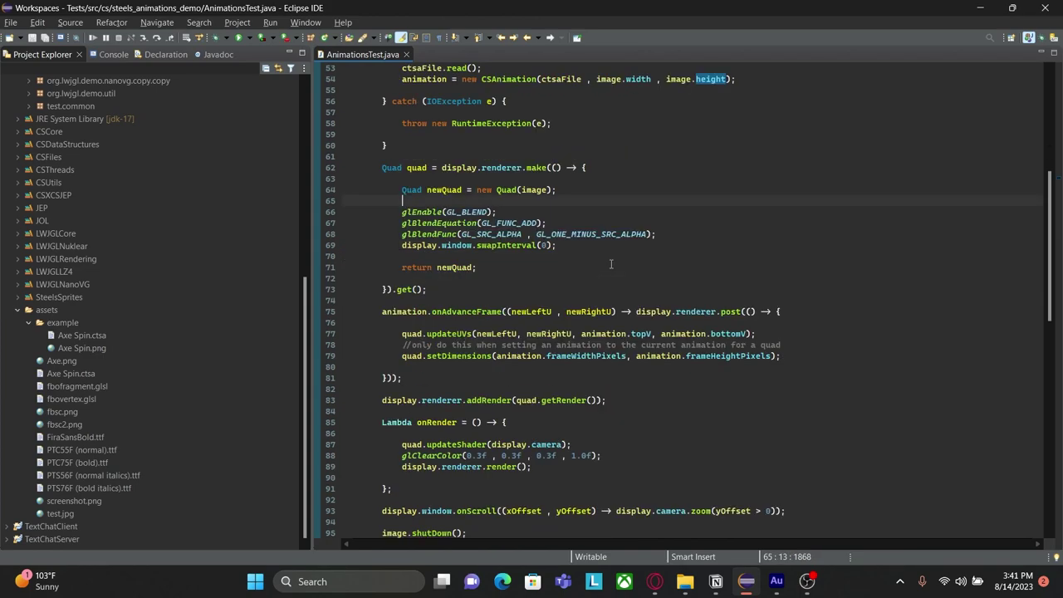
pyautogui.scroll(-3, 607, 281)
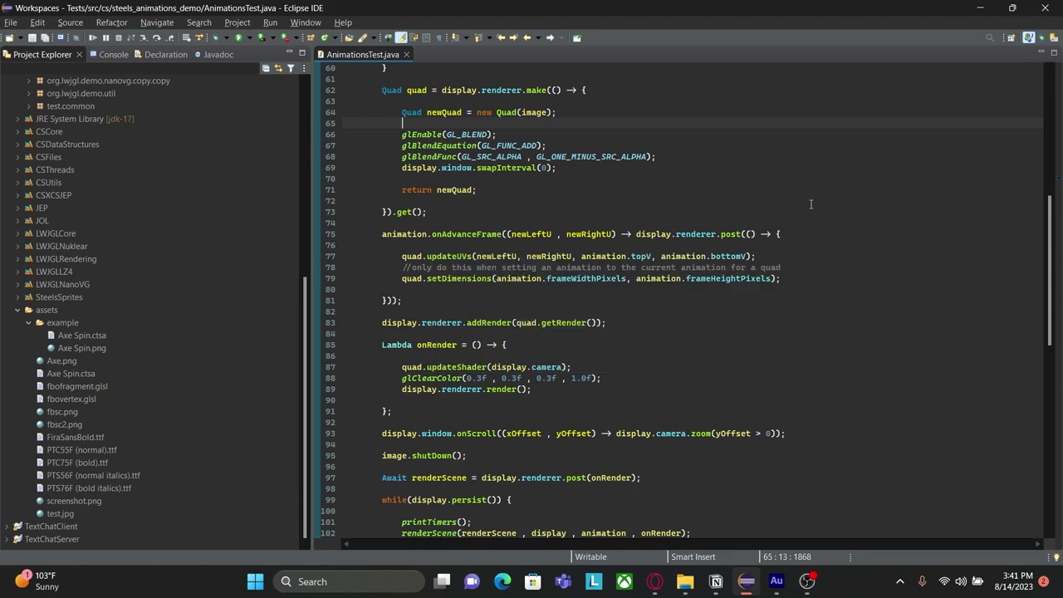
pyautogui.moveTo(628, 233); pyautogui.dragTo(743, 233)
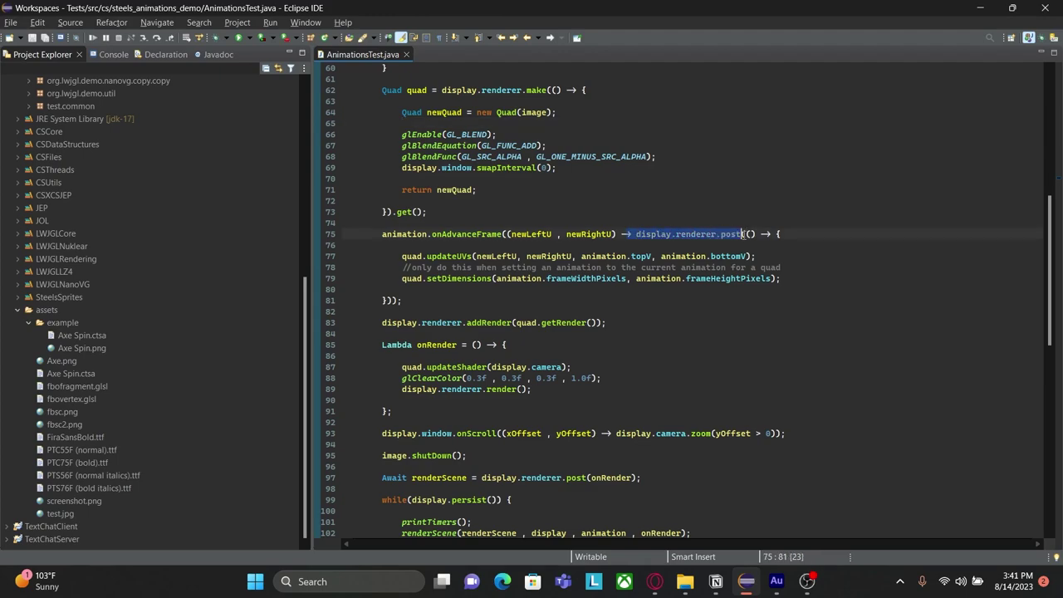
pyautogui.click(743, 234)
pyautogui.moveTo(402, 256); pyautogui.dragTo(747, 256)
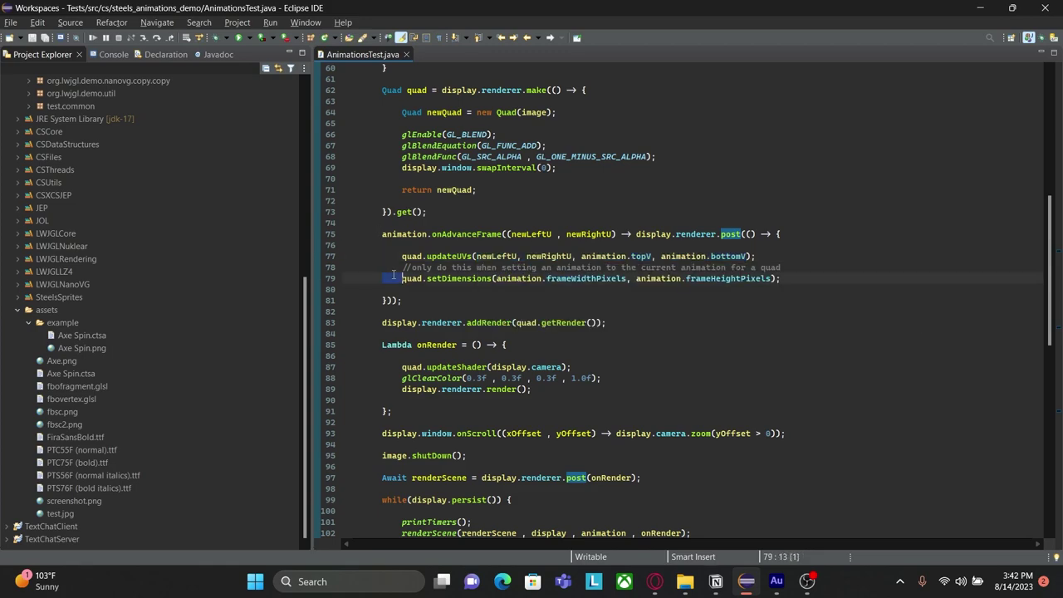
pyautogui.moveTo(382, 278); pyautogui.dragTo(760, 267)
pyautogui.click(789, 276)
pyautogui.scroll(-5, 830, 282)
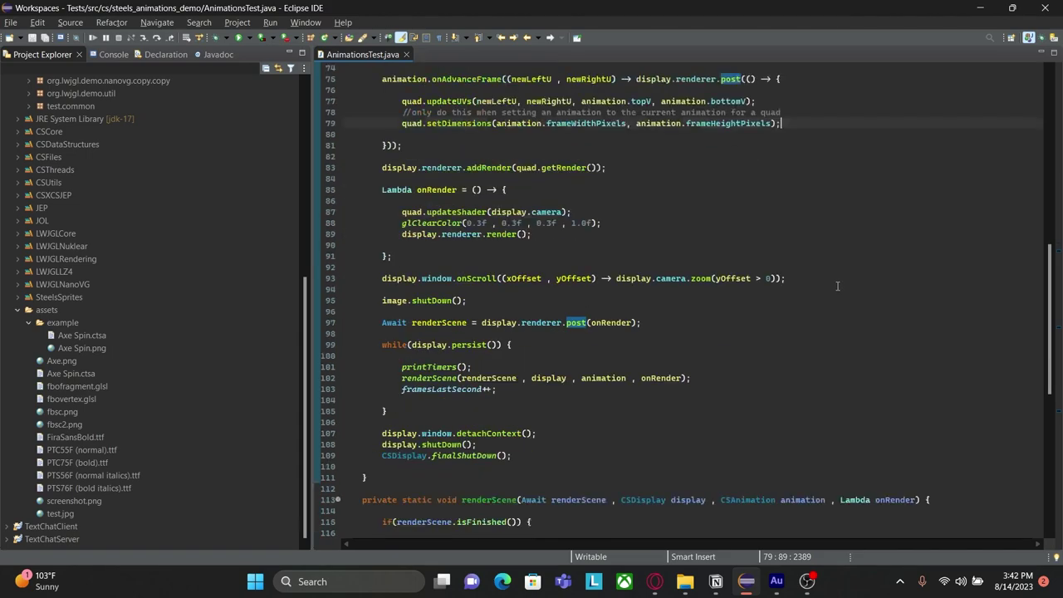
pyautogui.doubleClick(509, 344)
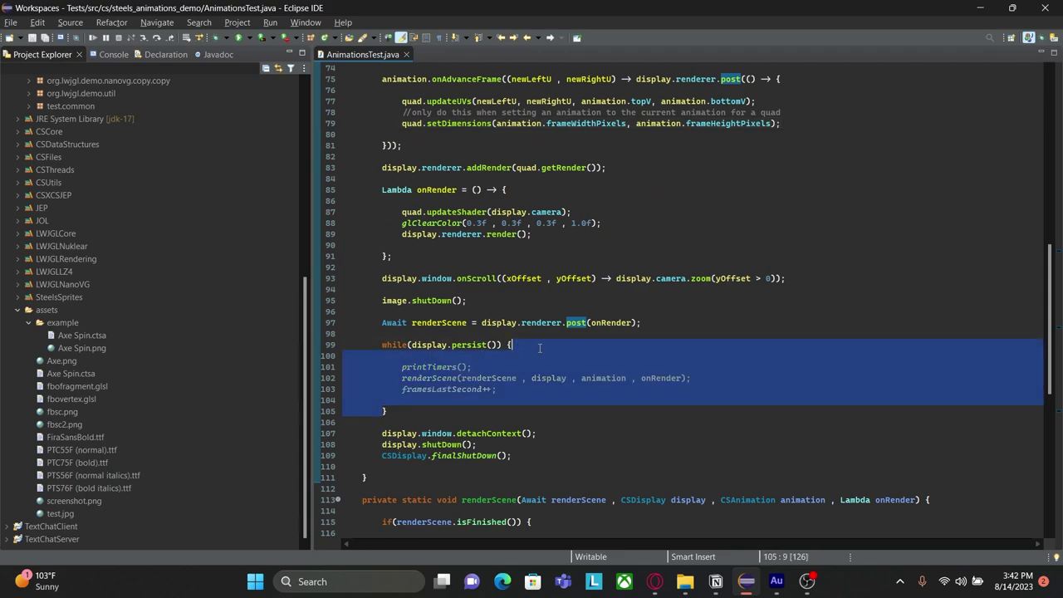
pyautogui.click(541, 348)
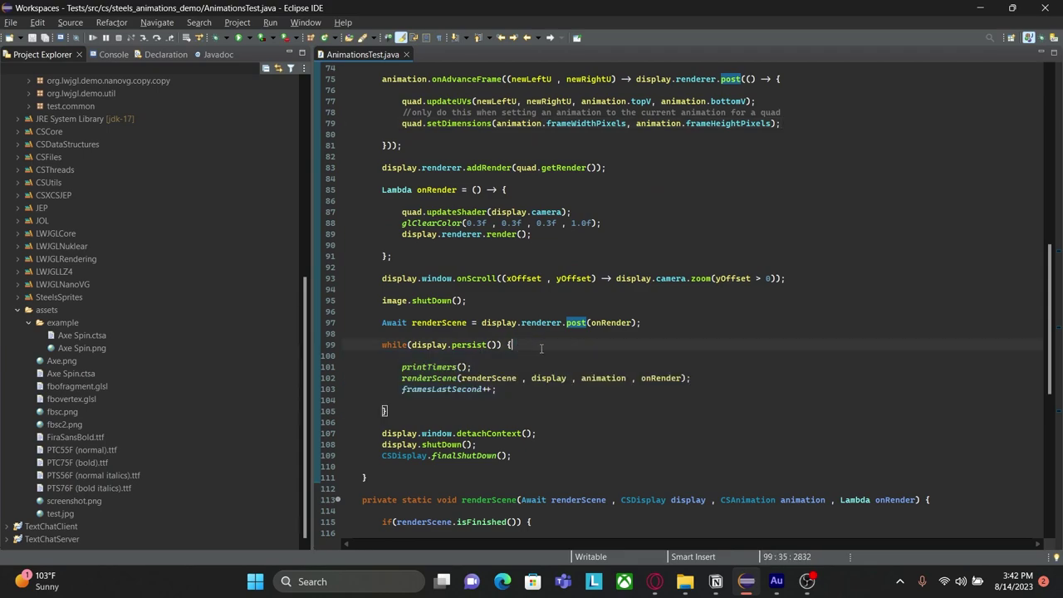
pyautogui.doubleClick(430, 378)
pyautogui.scroll(-5, 808, 368)
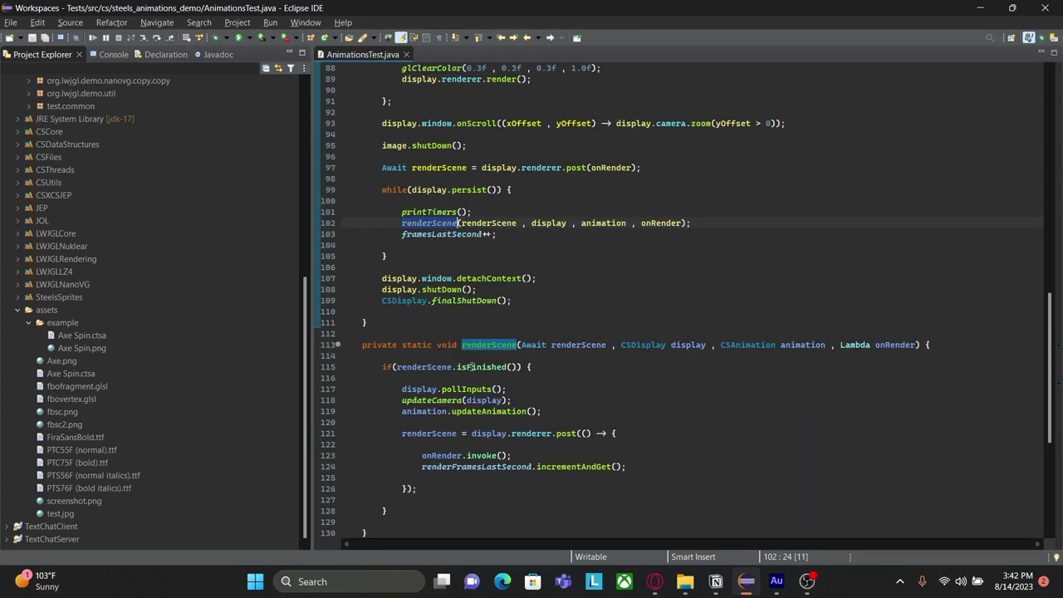
pyautogui.click(730, 347)
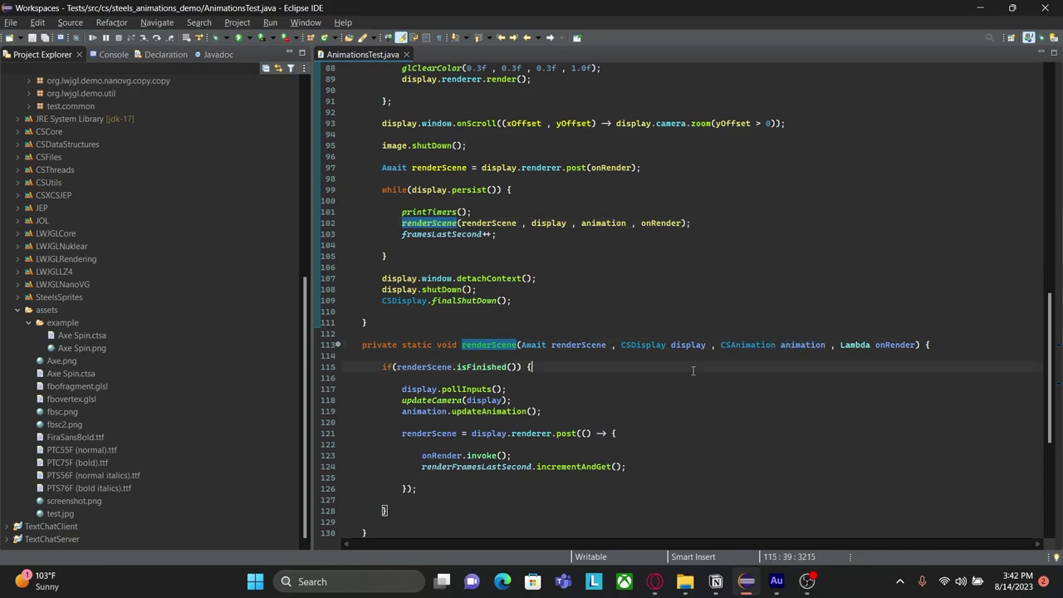
pyautogui.moveTo(402, 411); pyautogui.dragTo(516, 411)
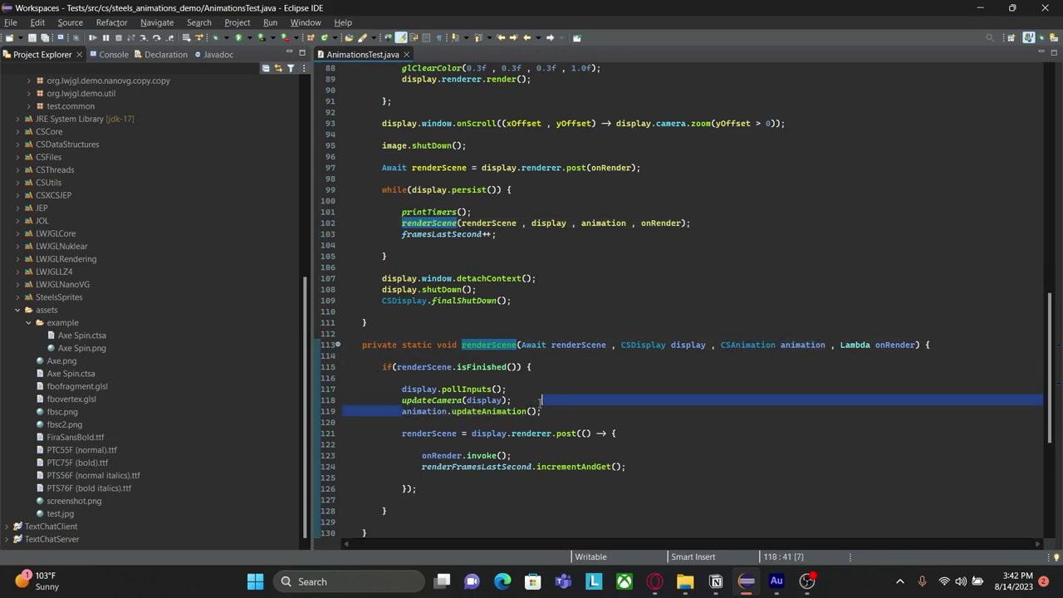
pyautogui.click(541, 411)
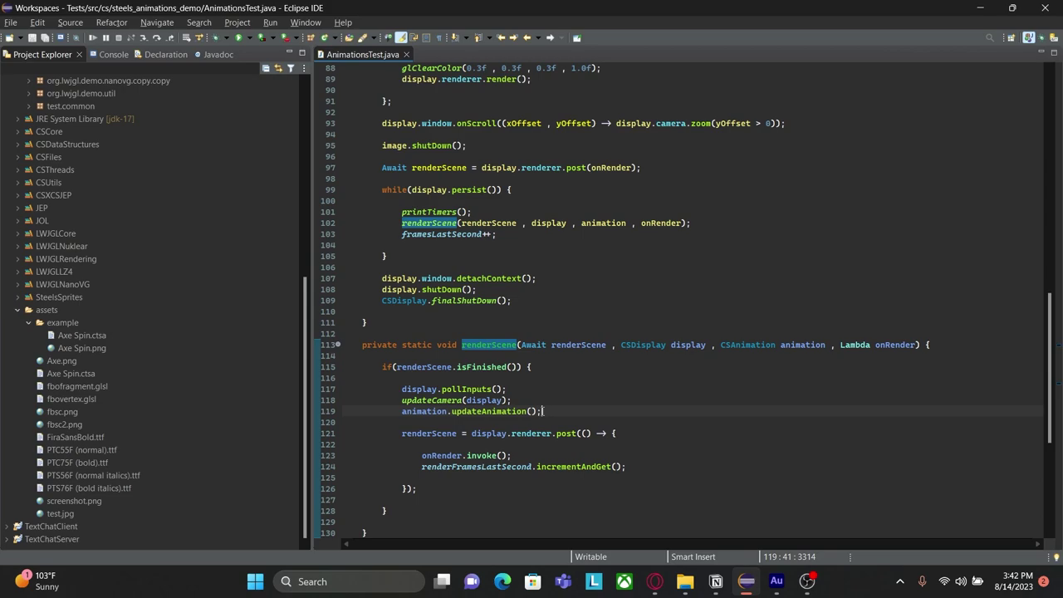
pyautogui.scroll(3, 498, 344)
pyautogui.scroll(6, 499, 344)
pyautogui.click(468, 280)
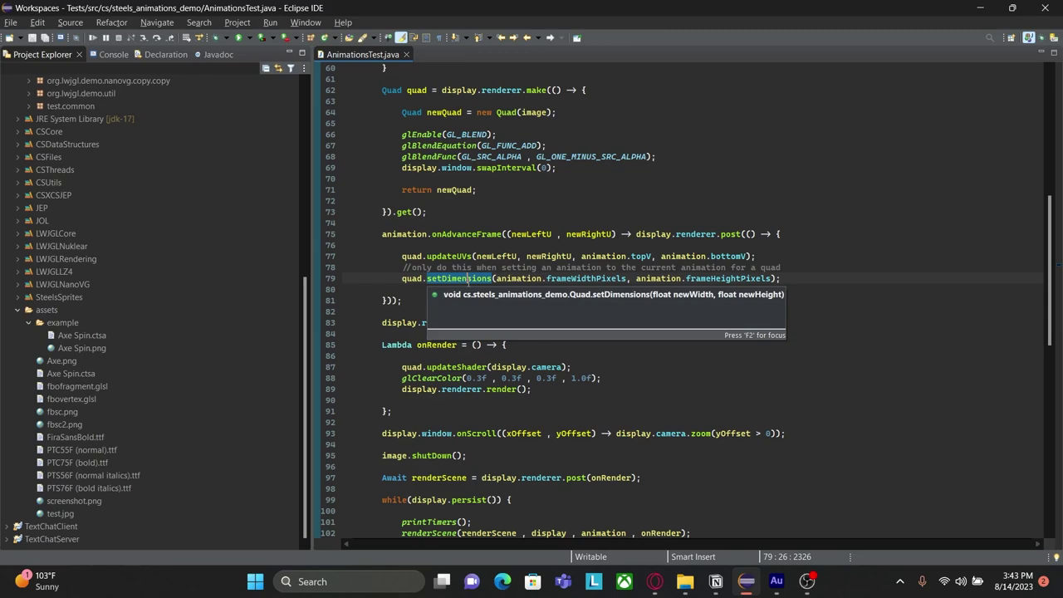
pyautogui.click(899, 279)
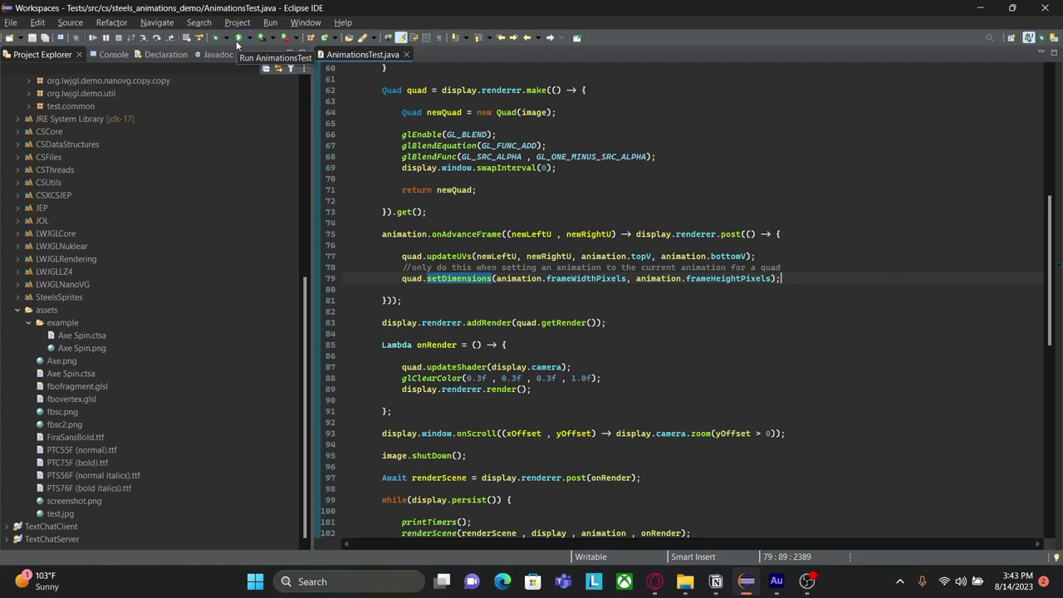
# Step: Launch AnimationsTest and drag its Animations window over the editor
pyautogui.click(238, 39)
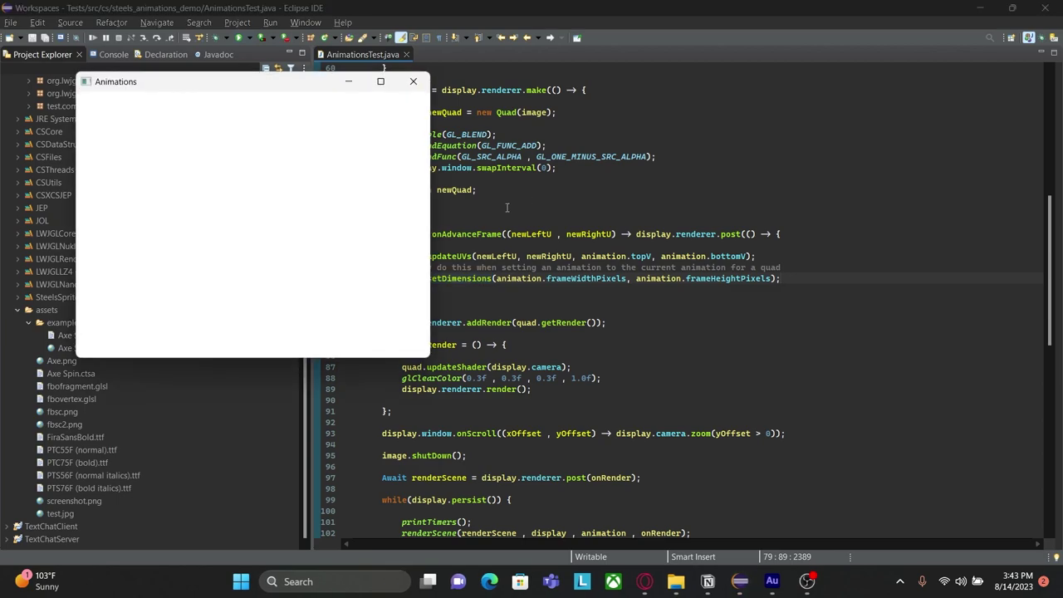
pyautogui.moveTo(233, 90); pyautogui.dragTo(536, 128)
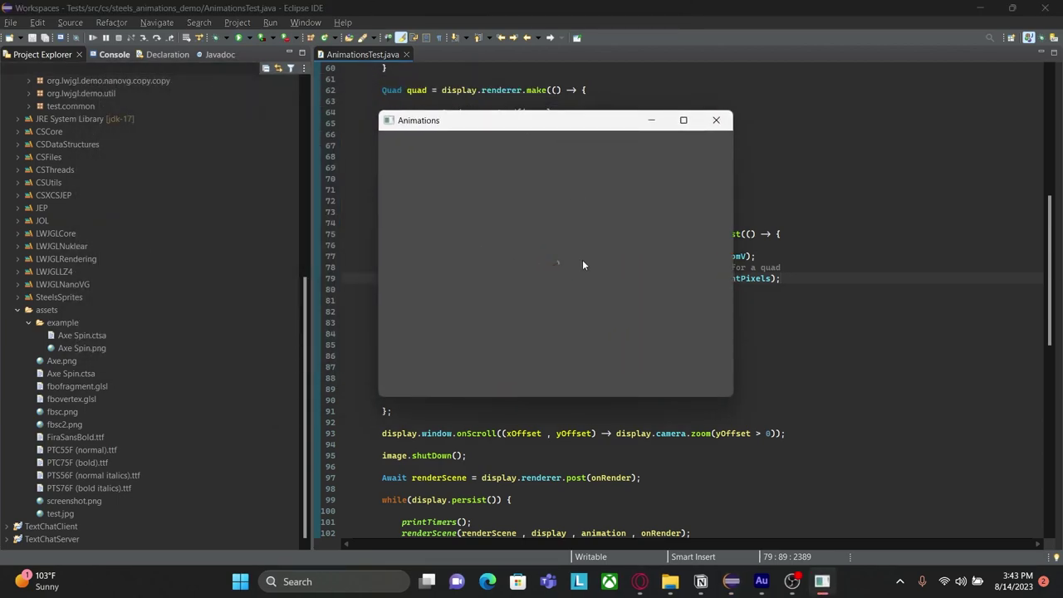